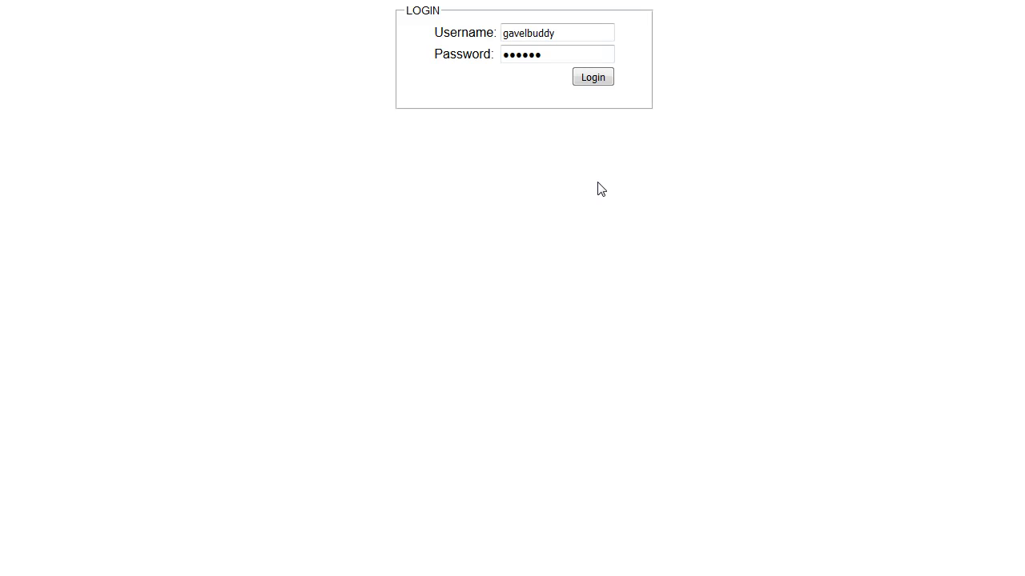
- Log in with the prefilled credentials and open the Pay Seller page for after-auction work
{"action": "left_click", "coordinate": [529, 32]}
{"action": "left_click", "coordinate": [604, 78]}
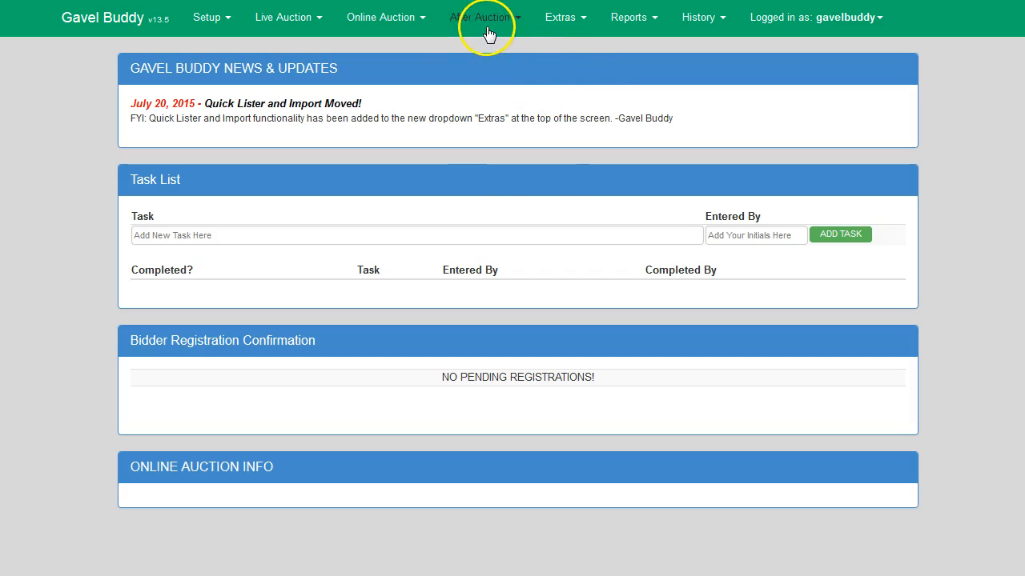
{"action": "left_click", "coordinate": [489, 30]}
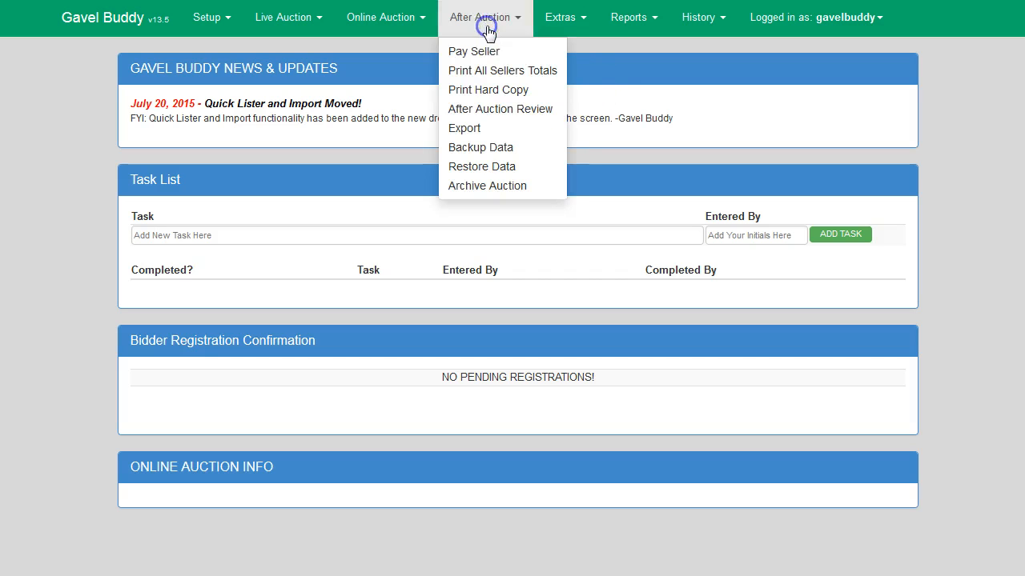
{"action": "left_click", "coordinate": [476, 56]}
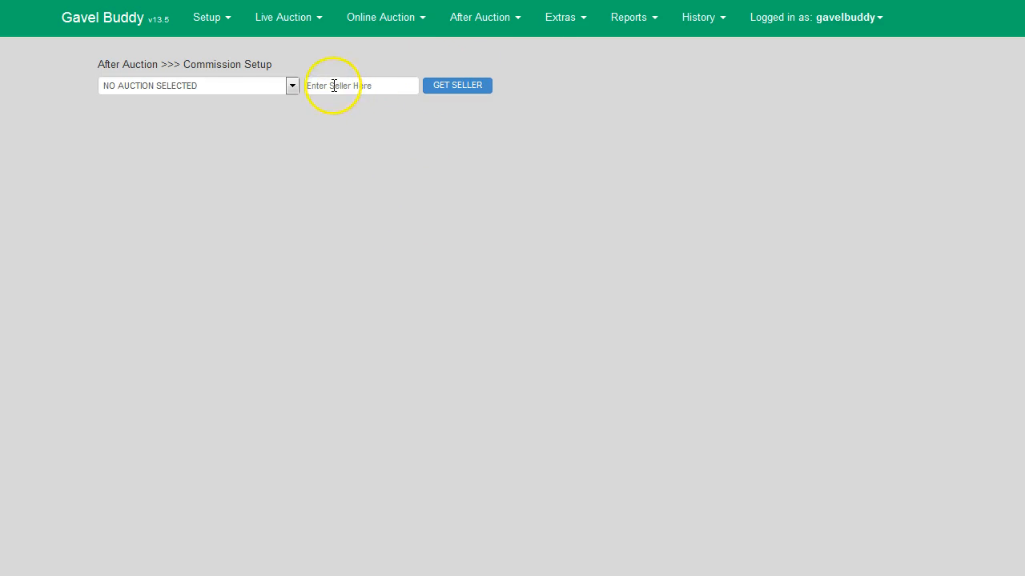
- Select the September 18, 2015 Weekly Antique Auction, enter the seller number and load that seller's record
{"action": "left_click", "coordinate": [254, 85]}
{"action": "left_click", "coordinate": [228, 112]}
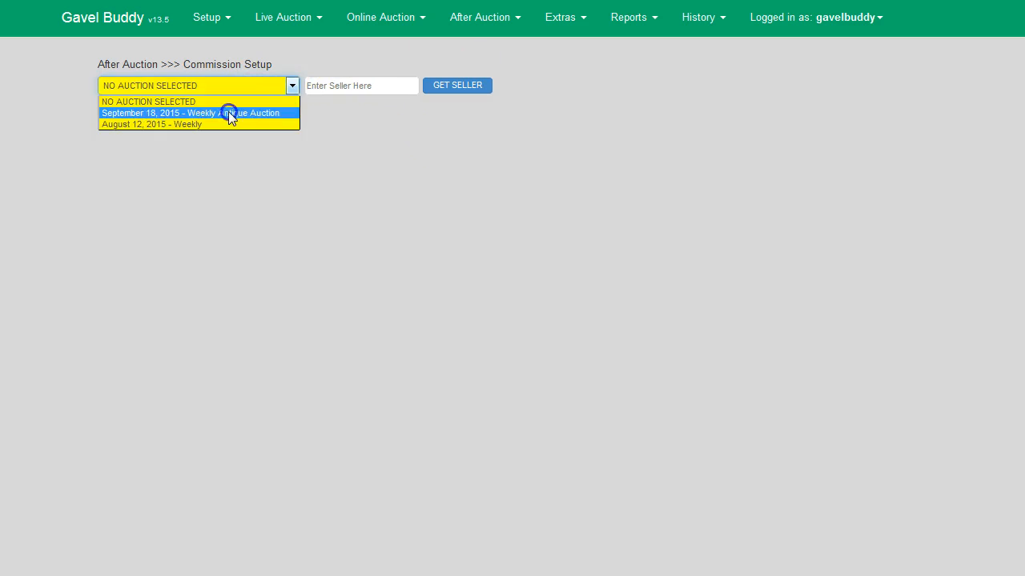
{"action": "left_click", "coordinate": [355, 88]}
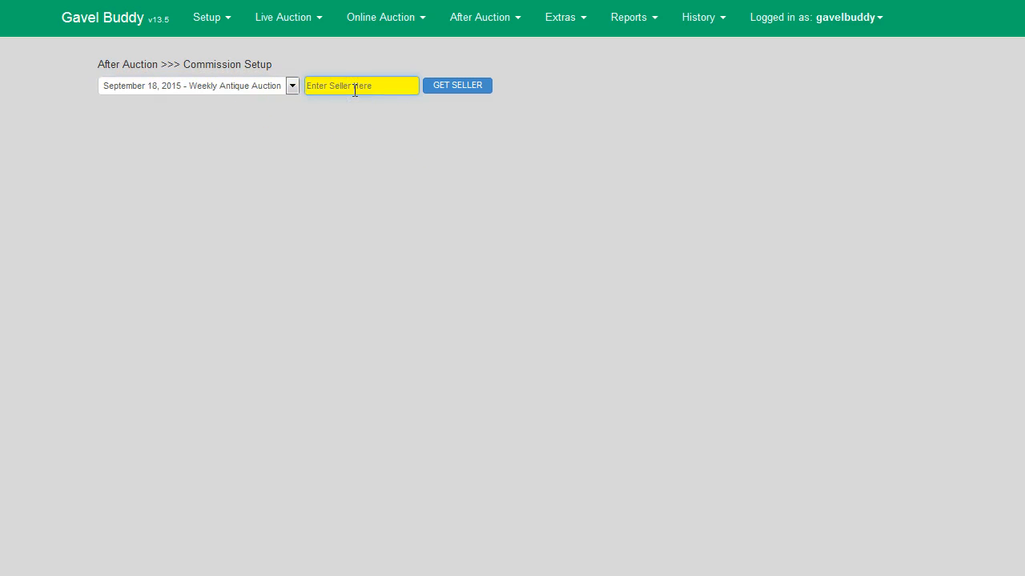
{"action": "type", "text": "1"}
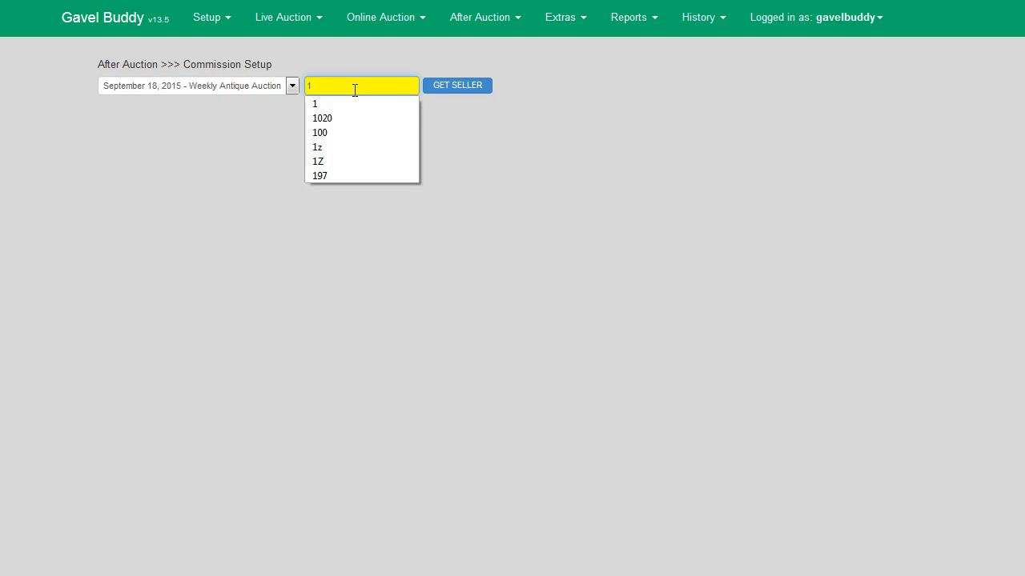
{"action": "left_click", "coordinate": [480, 85]}
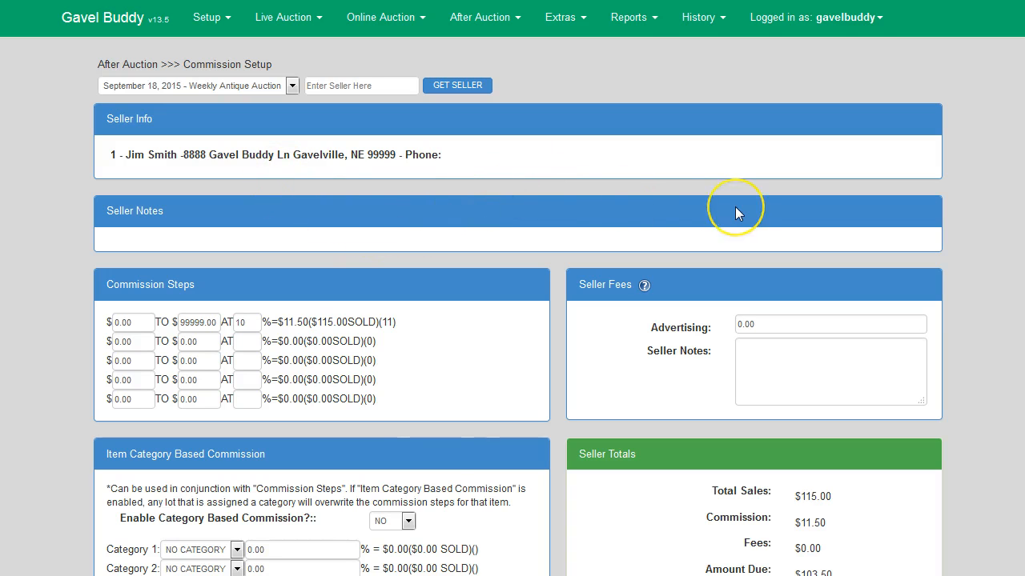
- Set the first commission step to run up to $5 at 25%
{"action": "scroll", "coordinate": [735, 209], "scroll_direction": "down", "scroll_amount": 2}
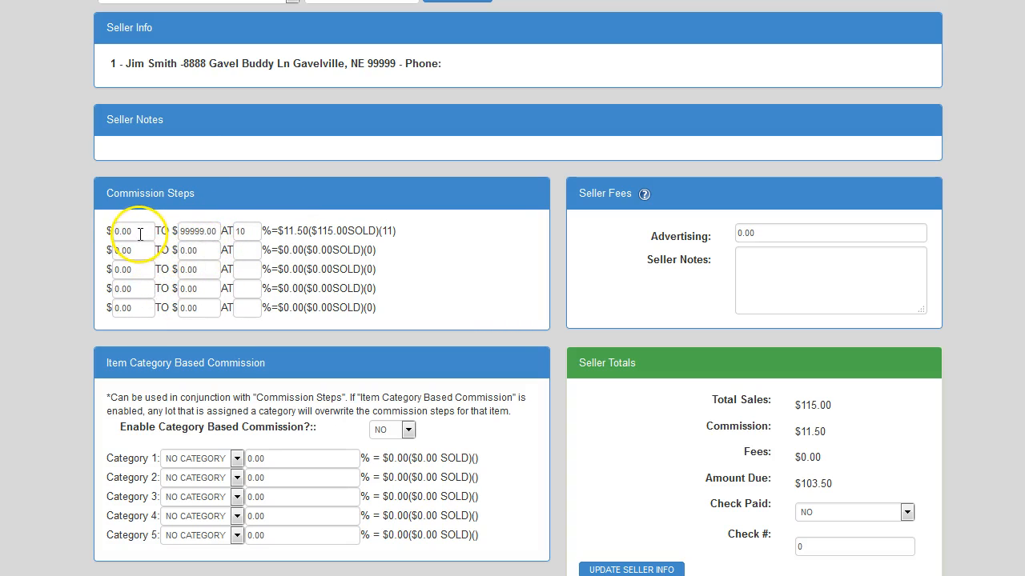
{"action": "left_click", "coordinate": [193, 234]}
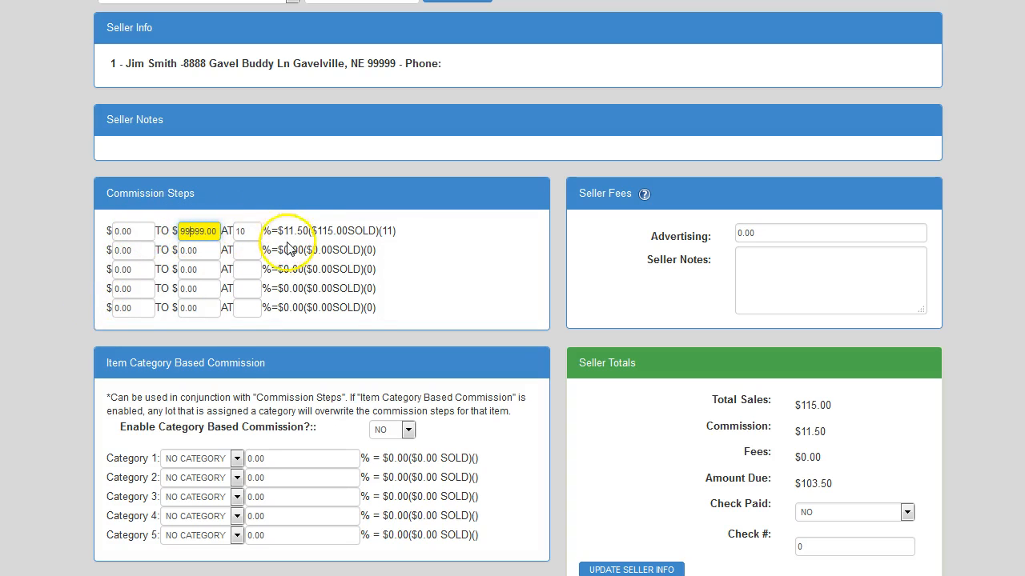
{"action": "left_click", "coordinate": [247, 231]}
{"action": "left_click", "coordinate": [293, 223]}
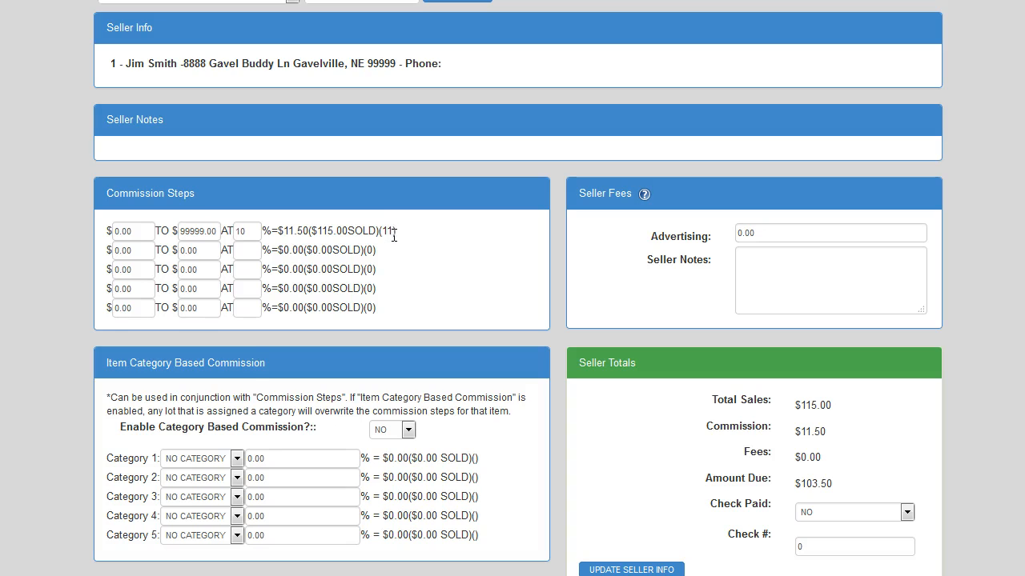
{"action": "left_click", "coordinate": [217, 229]}
{"action": "double_click", "coordinate": [217, 229]}
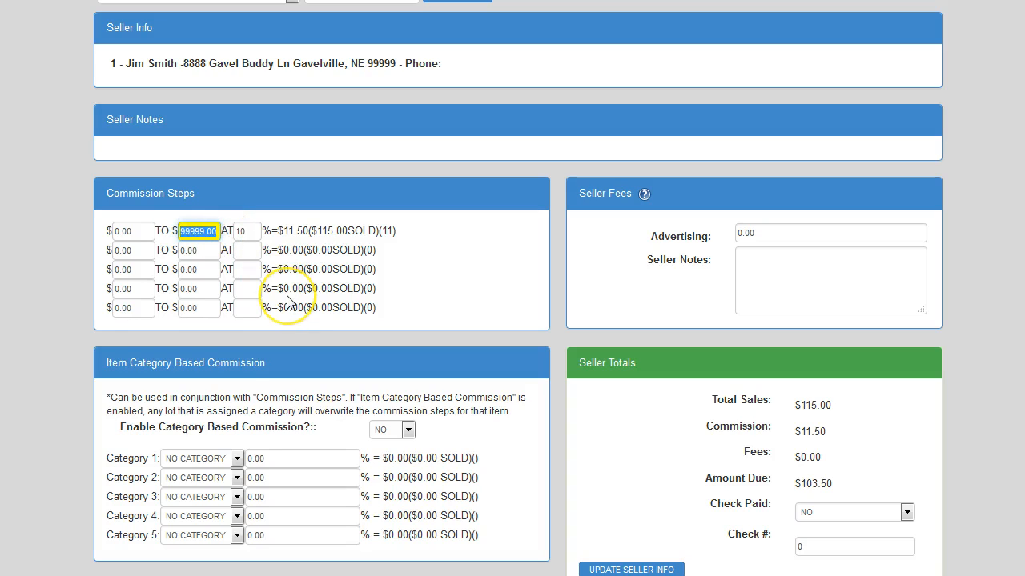
{"action": "key", "text": "BackSpace"}
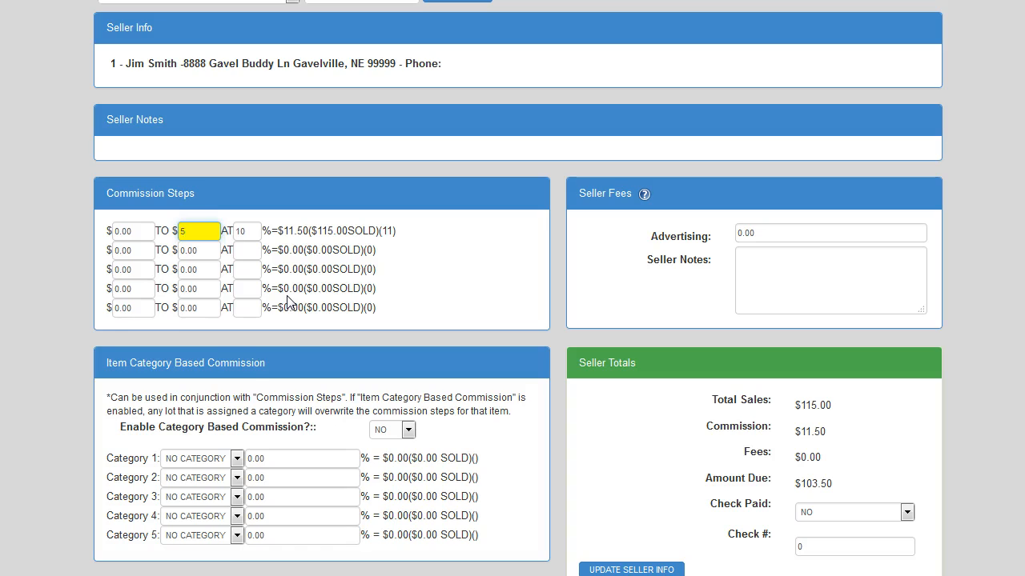
{"action": "key", "text": "Tab"}
{"action": "type", "text": "25"}
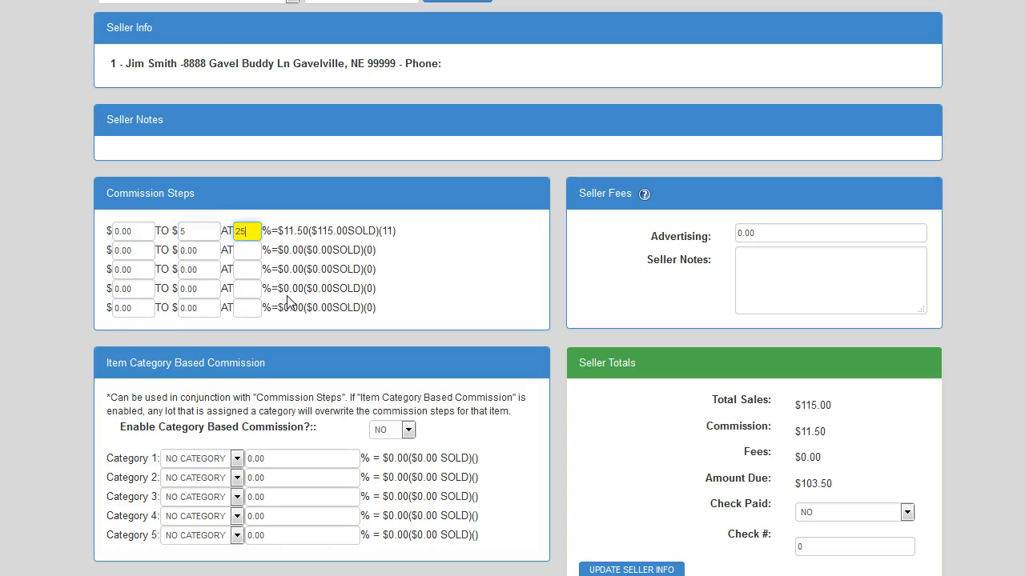
- Define the second commission step from $5.01 to $25 at 15%
{"action": "key", "text": "Tab"}
{"action": "type", "text": "5"}
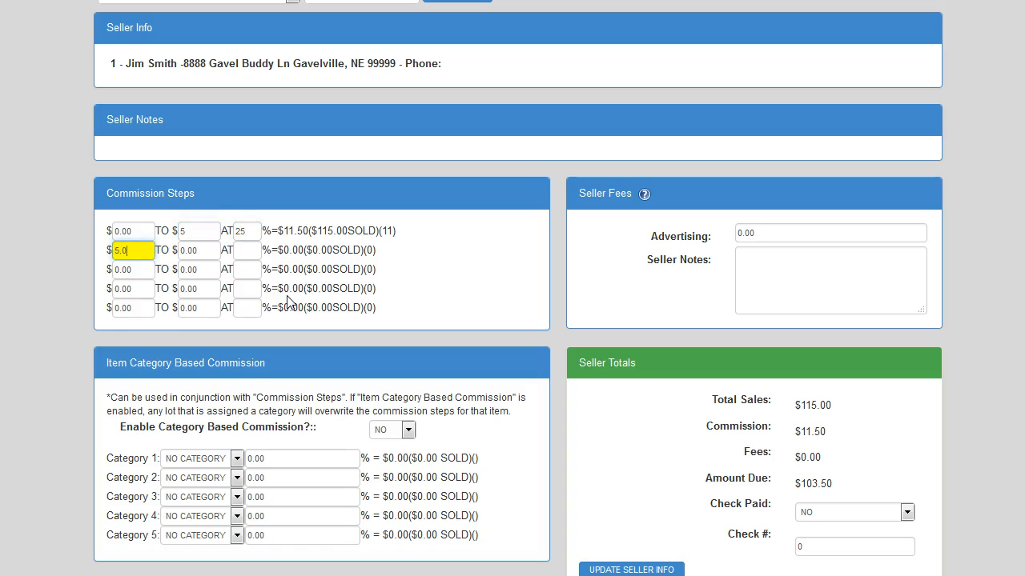
{"action": "type", "text": ".01"}
{"action": "key", "text": "Tab"}
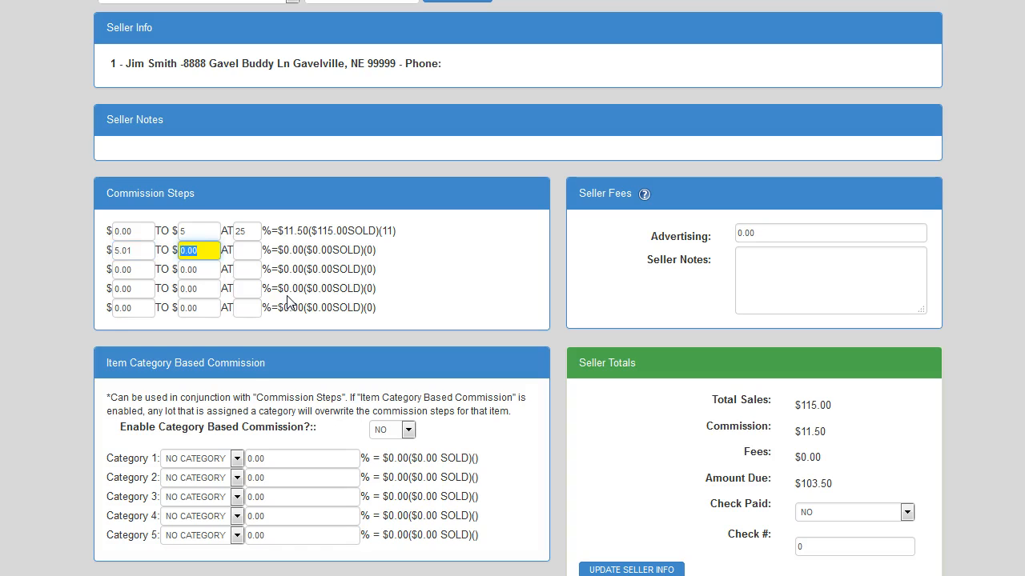
{"action": "type", "text": "25"}
{"action": "key", "text": "Tab"}
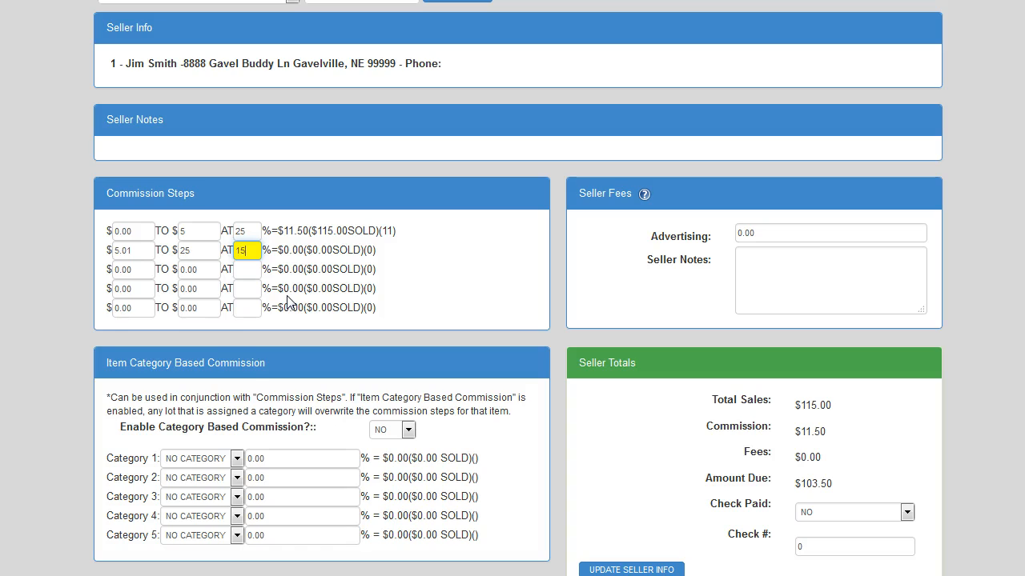
- Define the third commission step from $25.01 to $999999 at 5% and save the seller info
{"action": "key", "text": "Tab"}
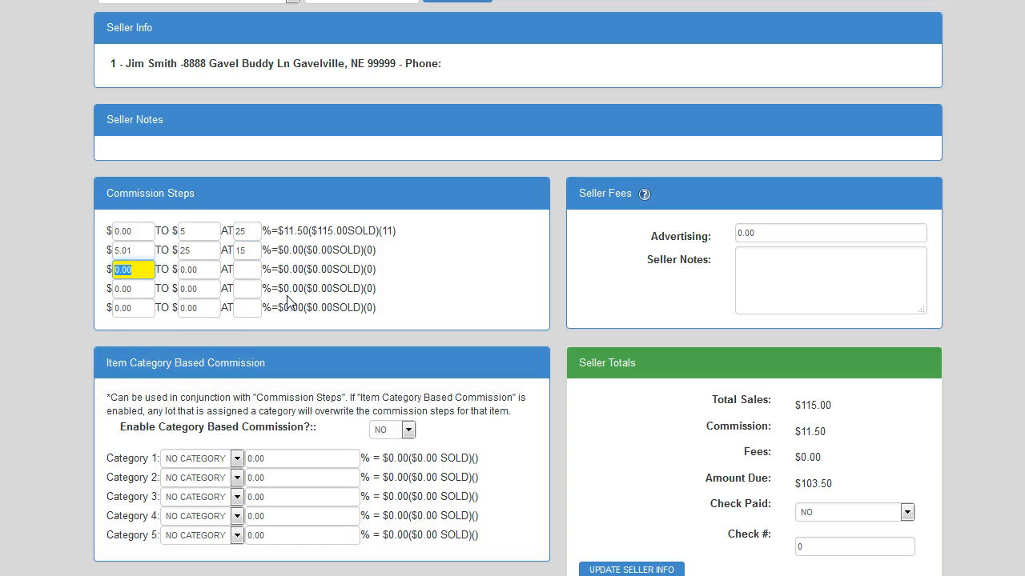
{"action": "type", "text": "25.01"}
{"action": "key", "text": "Tab"}
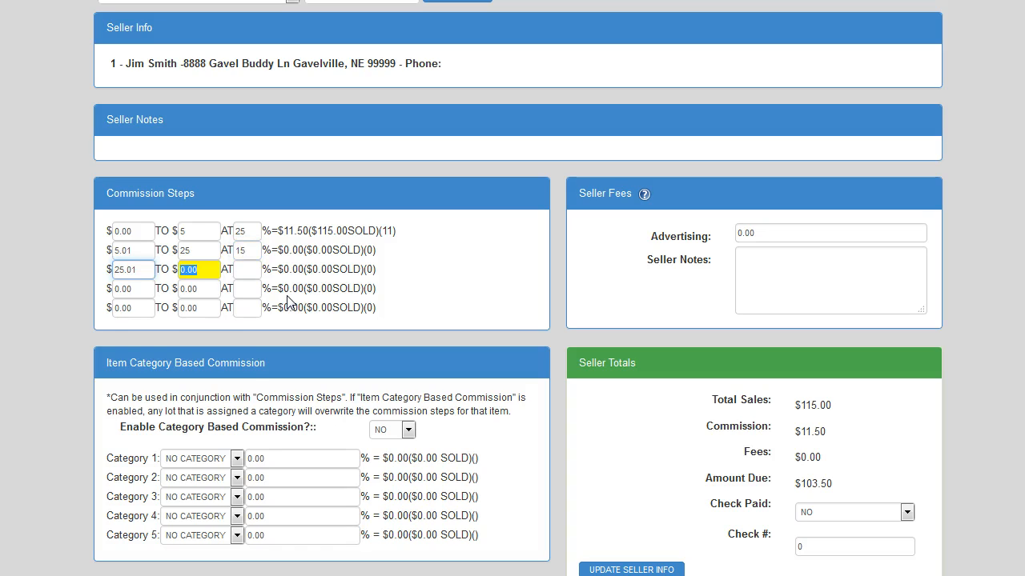
{"action": "type", "text": "999999"}
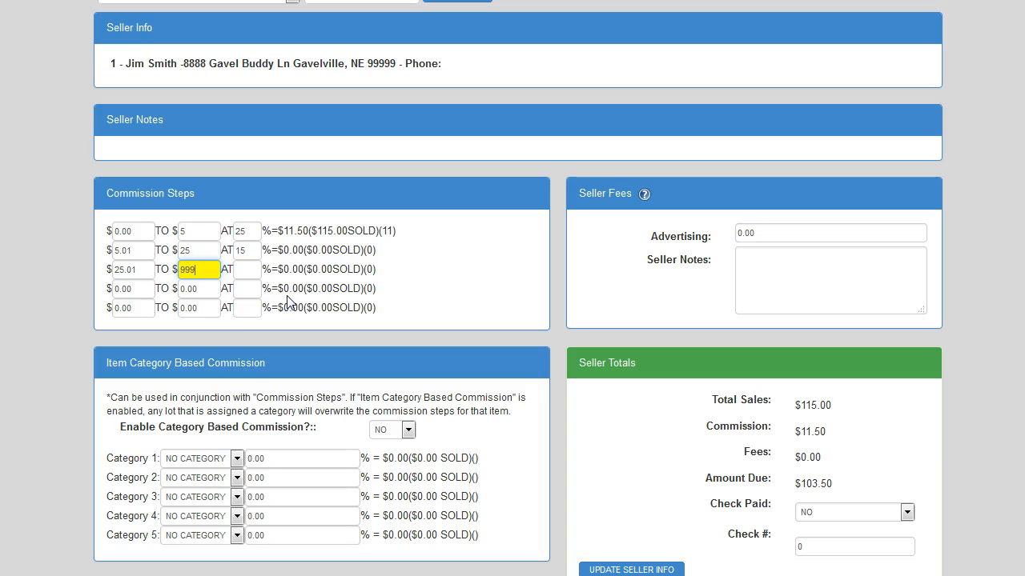
{"action": "key", "text": "Tab"}
{"action": "type", "text": "5"}
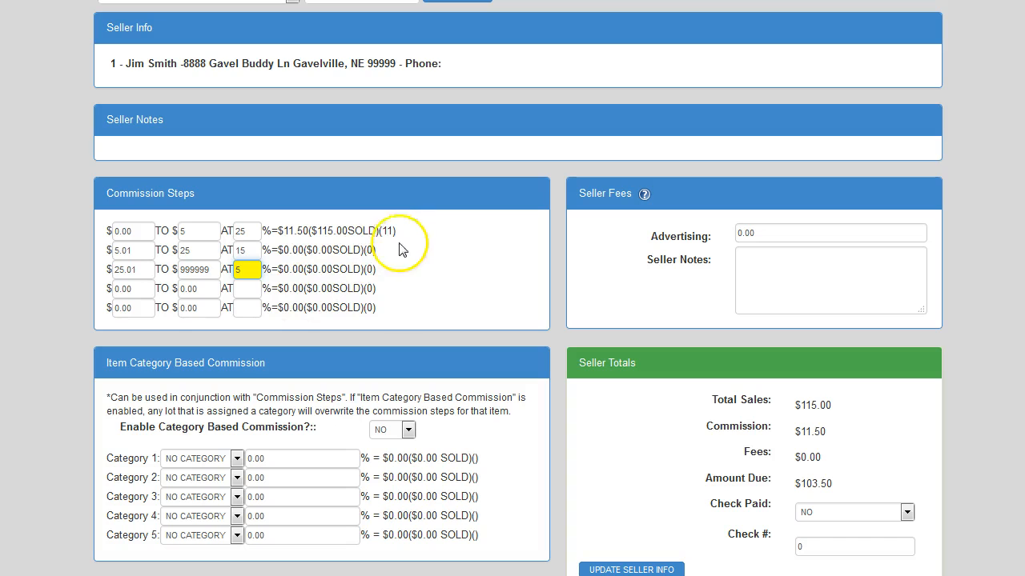
{"action": "left_click", "coordinate": [636, 569]}
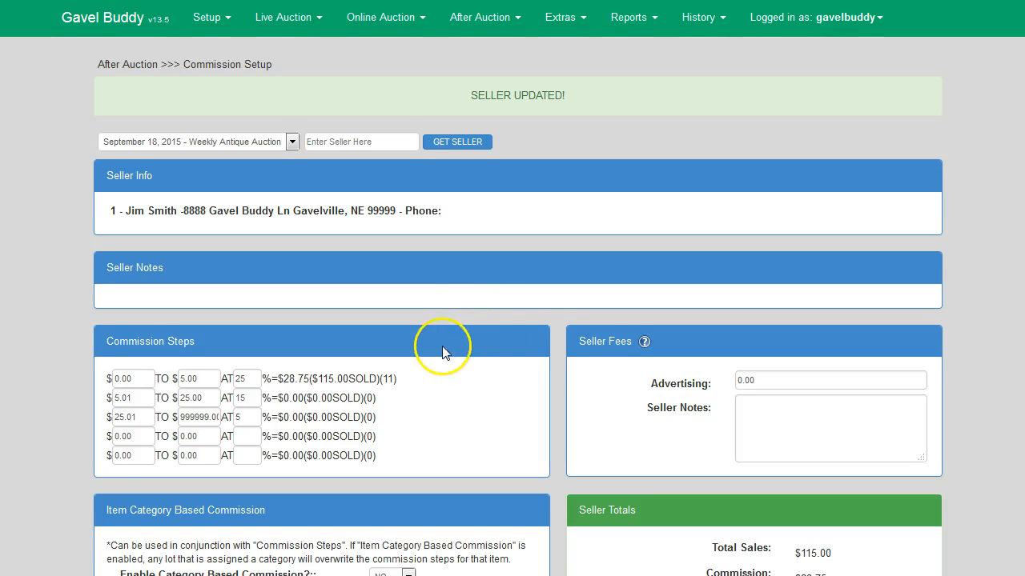
- Examine the saved commission step ranges and rates, and the seller's advertising fee field
{"action": "scroll", "coordinate": [442, 346], "scroll_direction": "down", "scroll_amount": 2}
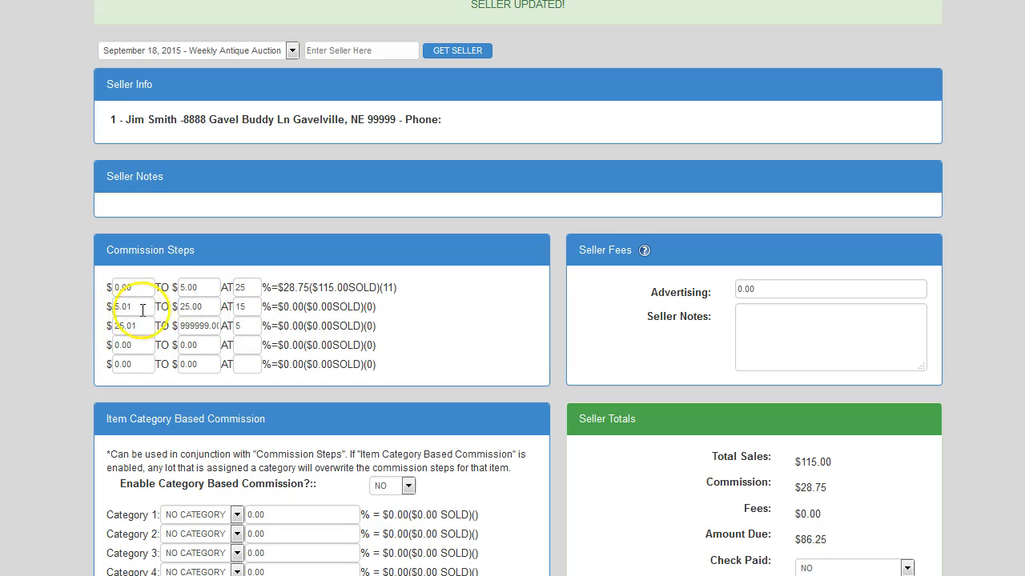
{"action": "left_click", "coordinate": [198, 306]}
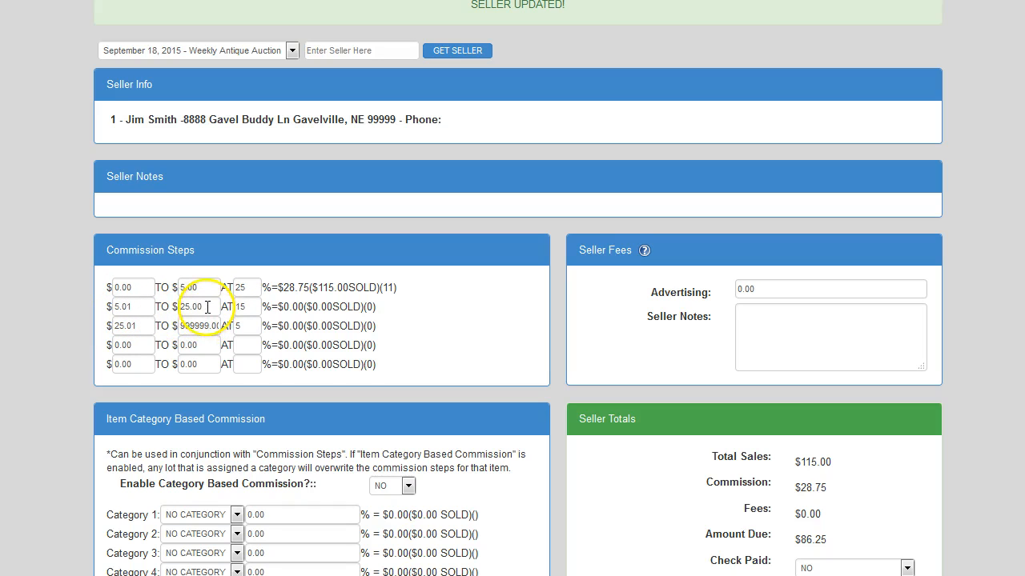
{"action": "left_click", "coordinate": [130, 325]}
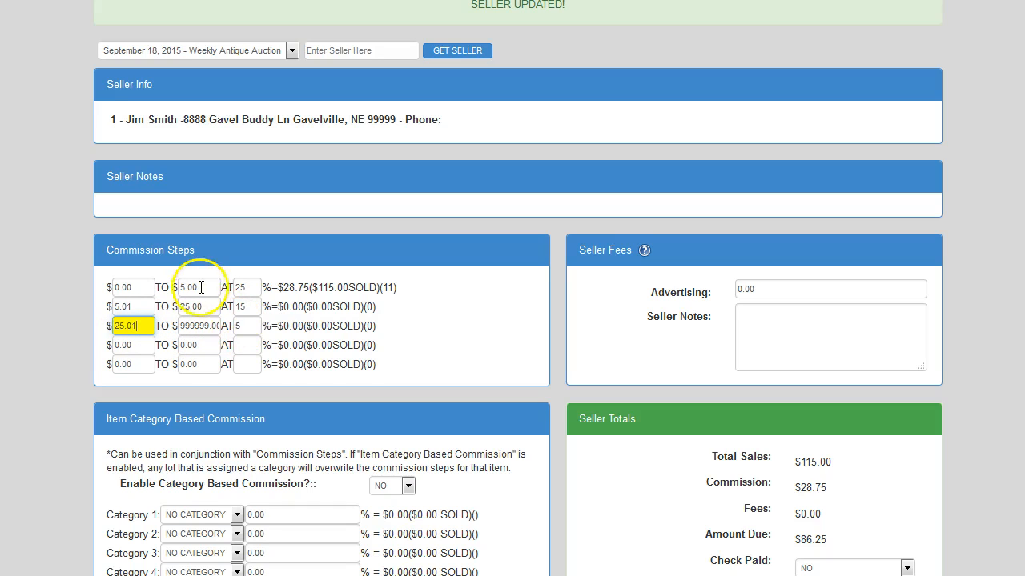
{"action": "left_click", "coordinate": [425, 320]}
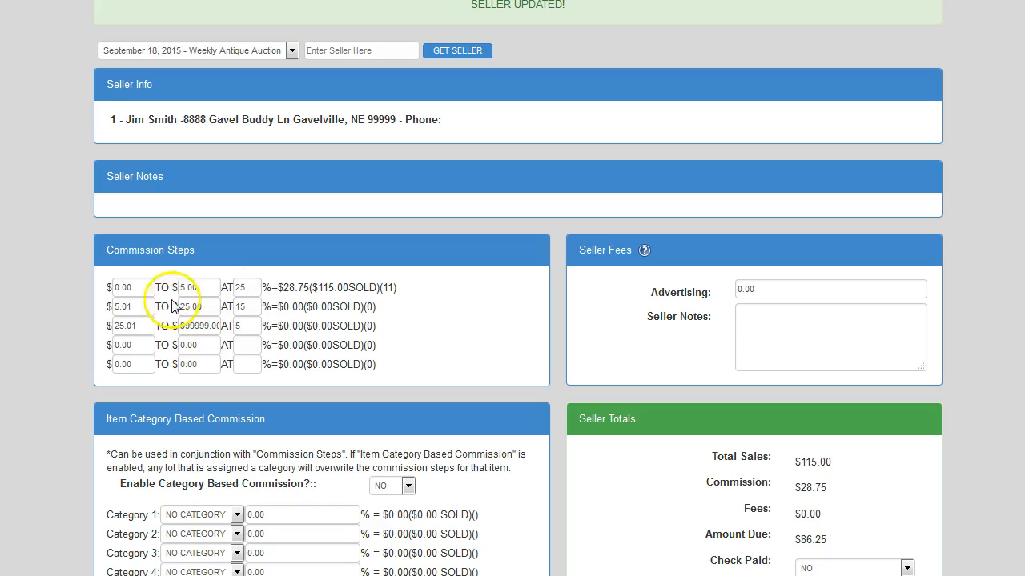
{"action": "left_click", "coordinate": [264, 286]}
{"action": "left_click", "coordinate": [761, 290]}
{"action": "left_click", "coordinate": [696, 298]}
{"action": "scroll", "coordinate": [769, 369], "scroll_direction": "up", "scroll_amount": 2}
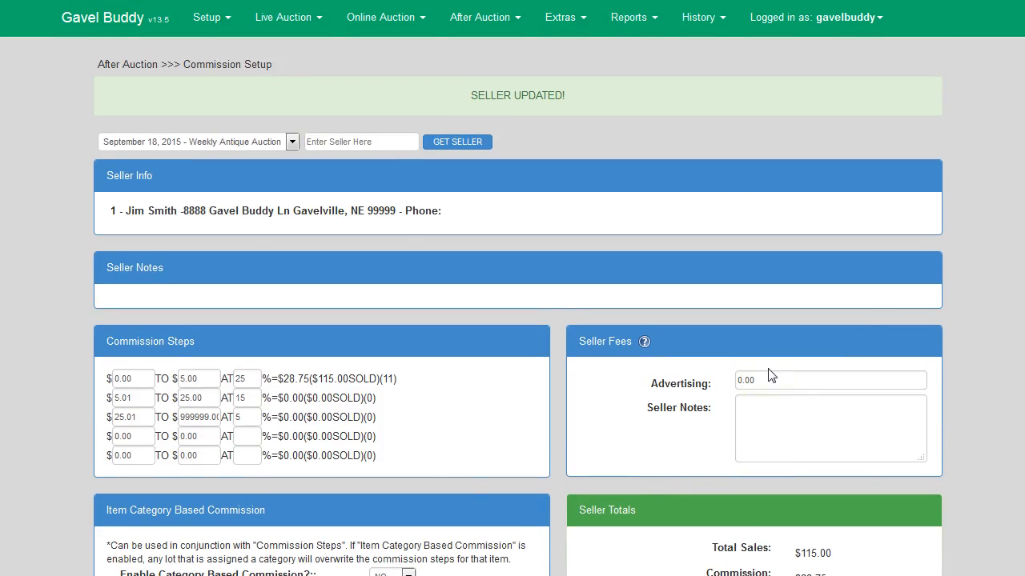
- Open the existing Weekly Antique Auction dated 2015-09-18 for editing in the auction setup
{"action": "left_click", "coordinate": [209, 20]}
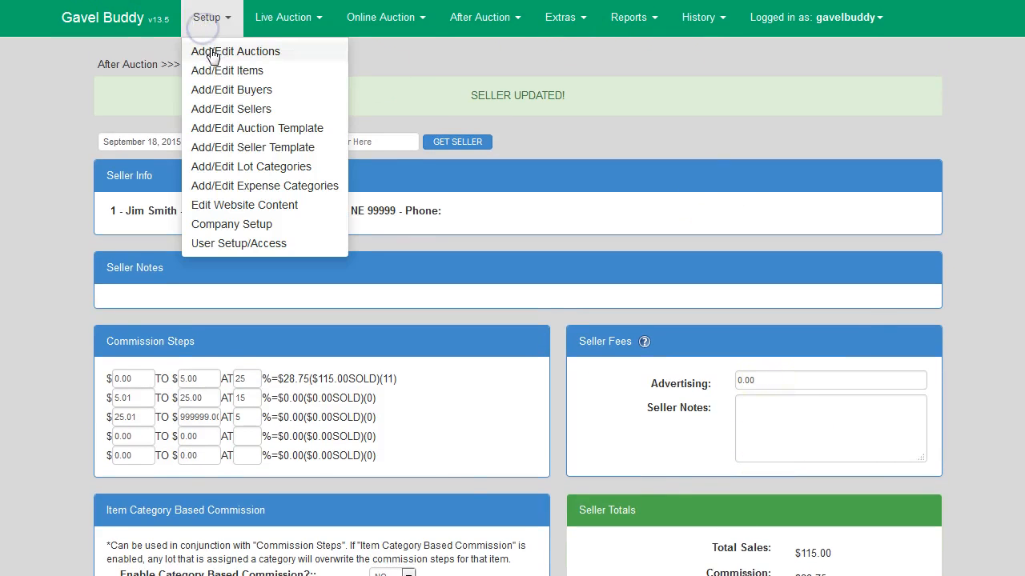
{"action": "left_click", "coordinate": [212, 56]}
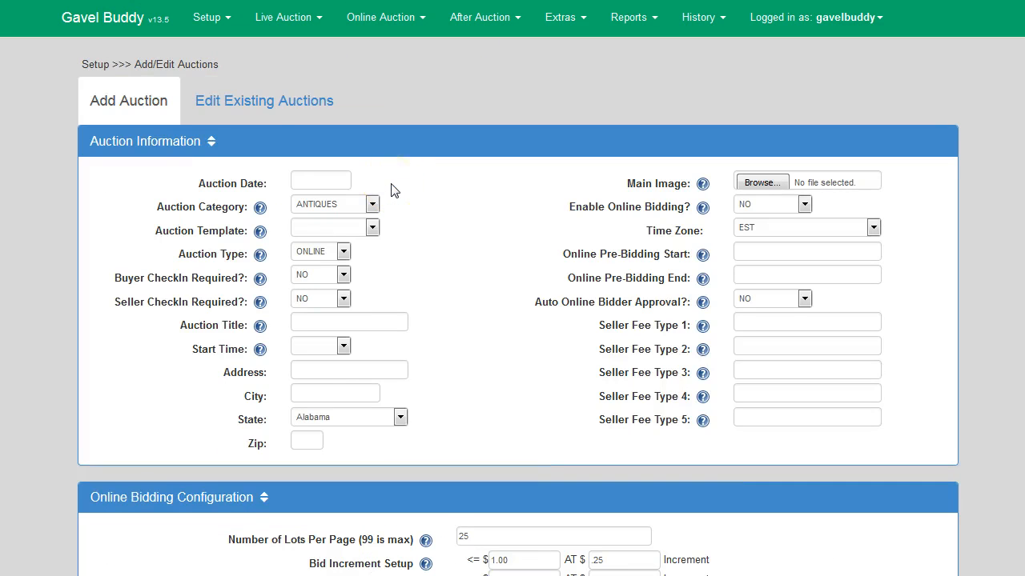
{"action": "scroll", "coordinate": [393, 189], "scroll_direction": "down", "scroll_amount": 1}
{"action": "left_click", "coordinate": [772, 231]}
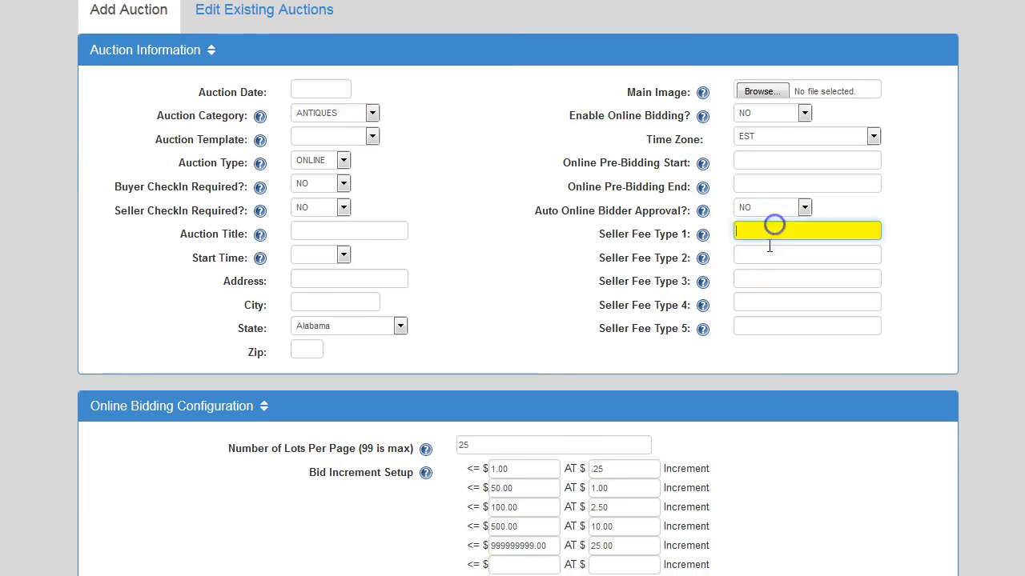
{"action": "scroll", "coordinate": [611, 229], "scroll_direction": "up", "scroll_amount": 1}
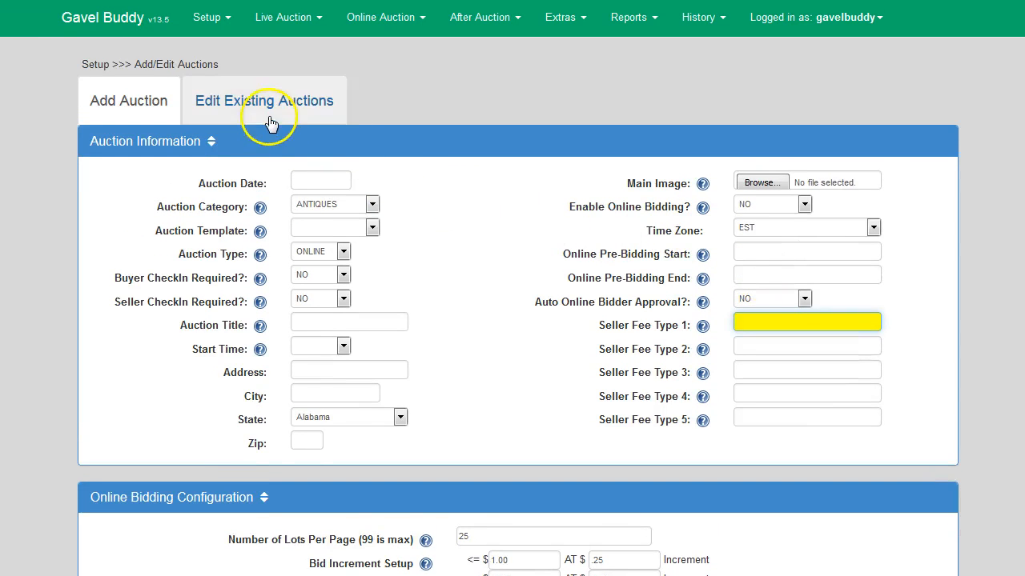
{"action": "left_click", "coordinate": [260, 108]}
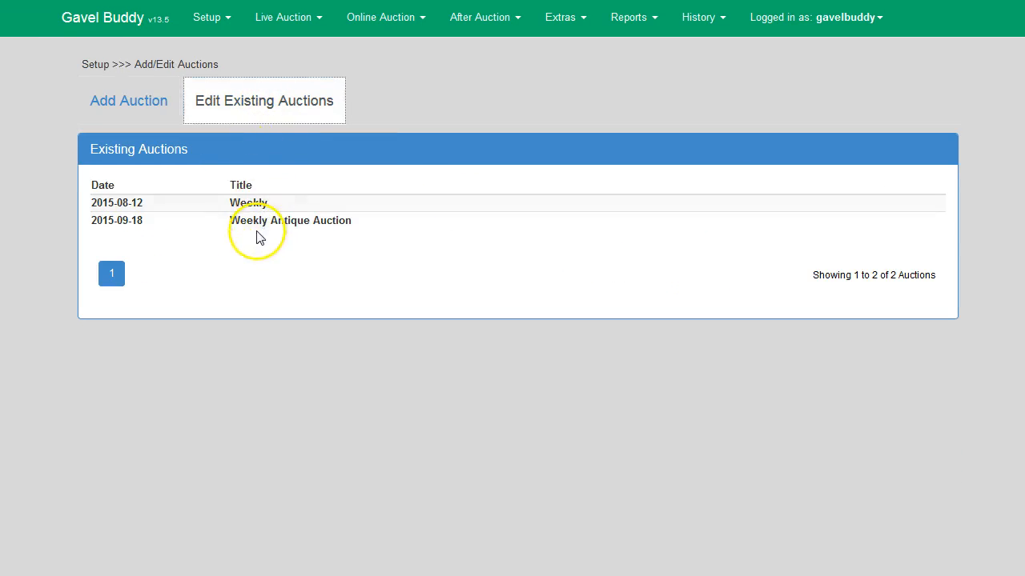
{"action": "left_click", "coordinate": [152, 232]}
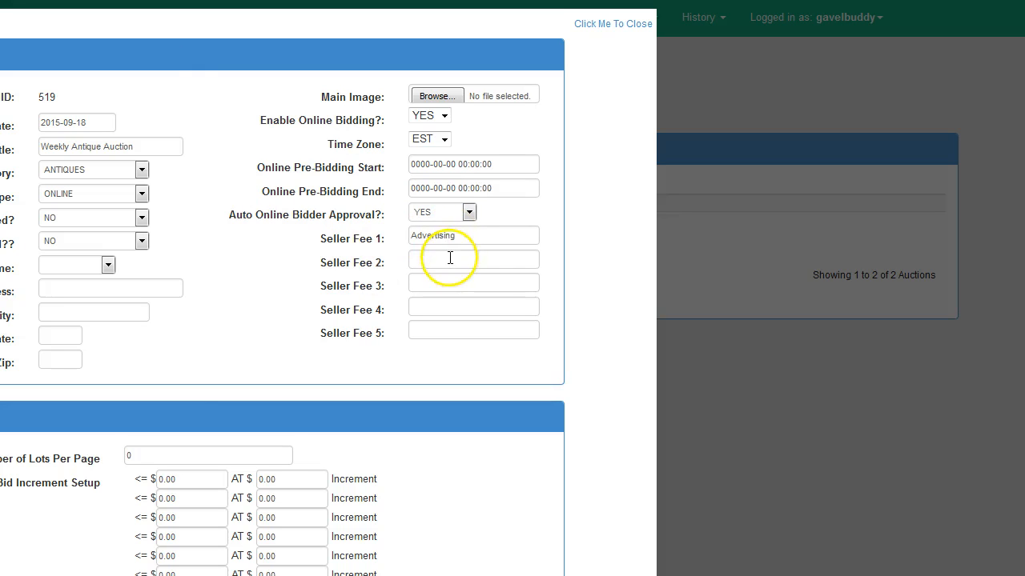
- Set the auction's Seller Fee 2 to Storage and save the auction
{"action": "left_click", "coordinate": [450, 258]}
{"action": "type", "text": "Sto"}
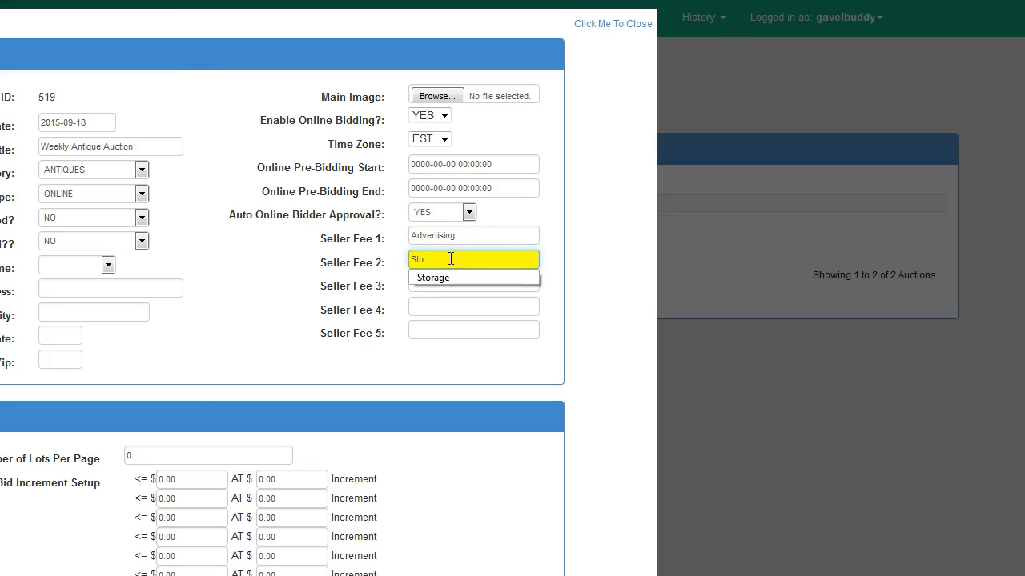
{"action": "scroll", "coordinate": [453, 359], "scroll_direction": "down", "scroll_amount": 12}
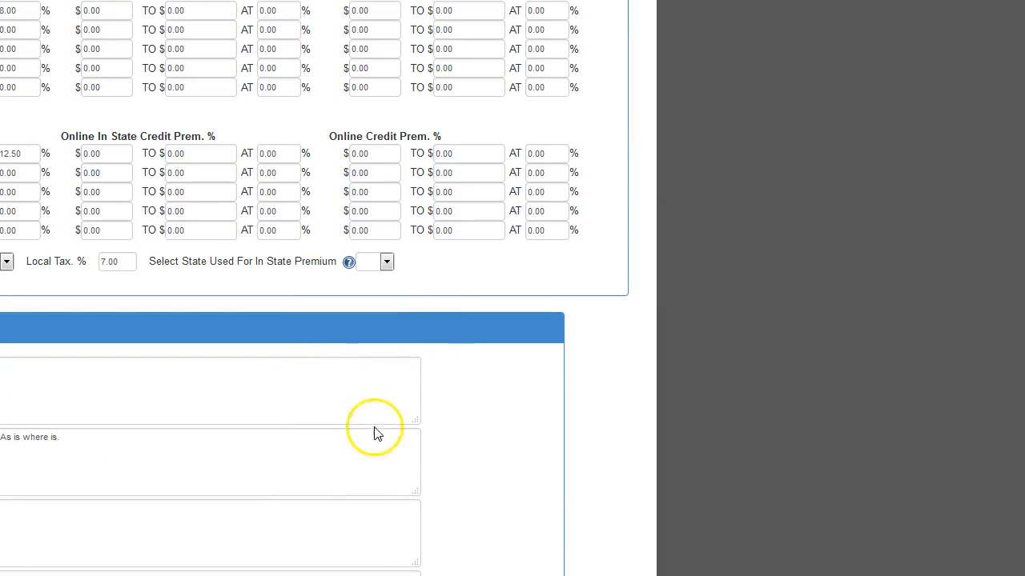
{"action": "left_click", "coordinate": [660, 276]}
- Open the Pay Seller page, select the September 18, 2015 Weekly Antique Auction and retrieve the seller by seller number
{"action": "left_click", "coordinate": [504, 24]}
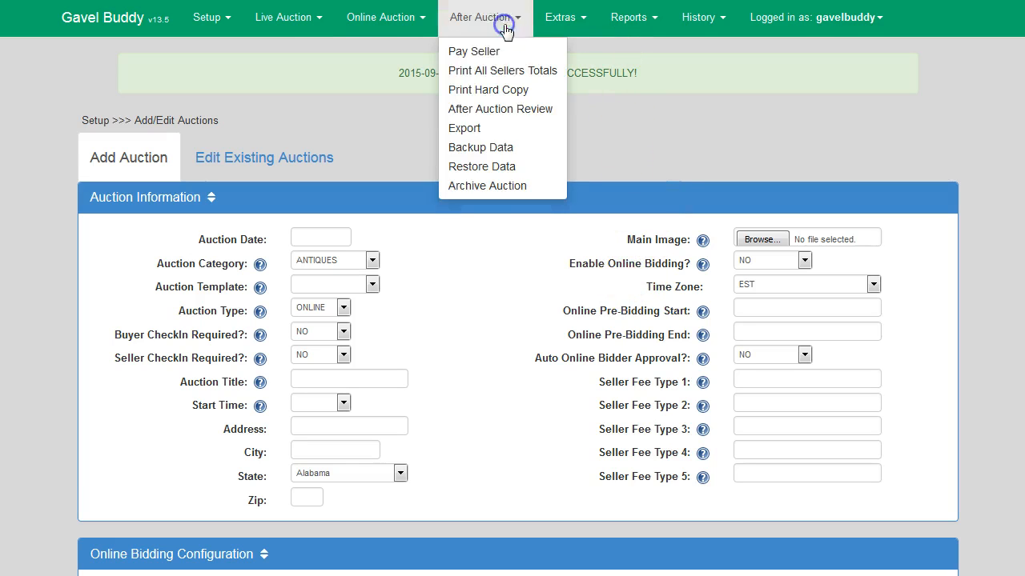
{"action": "left_click", "coordinate": [496, 51]}
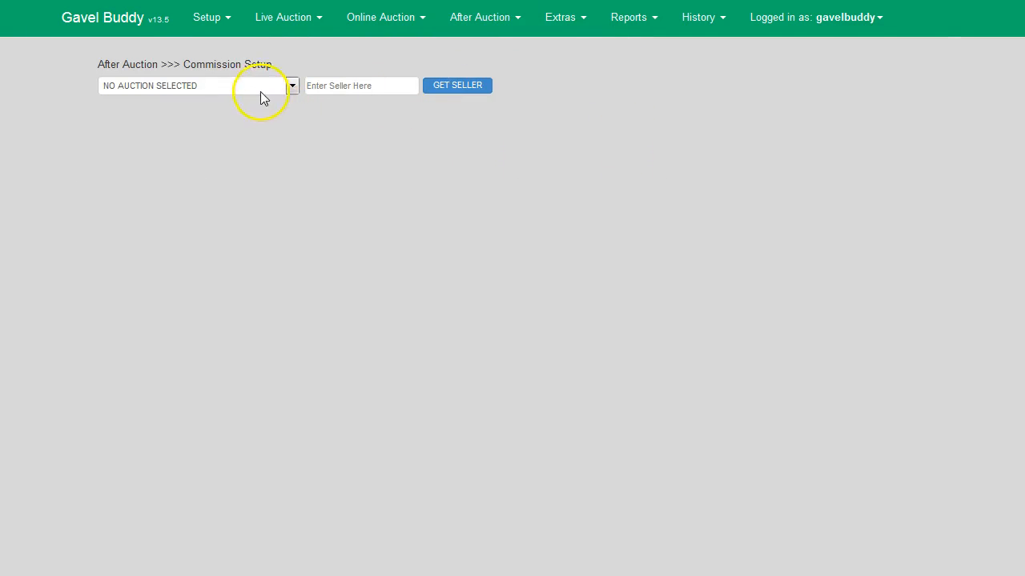
{"action": "left_click", "coordinate": [260, 90]}
{"action": "left_click", "coordinate": [240, 114]}
{"action": "left_click", "coordinate": [338, 85]}
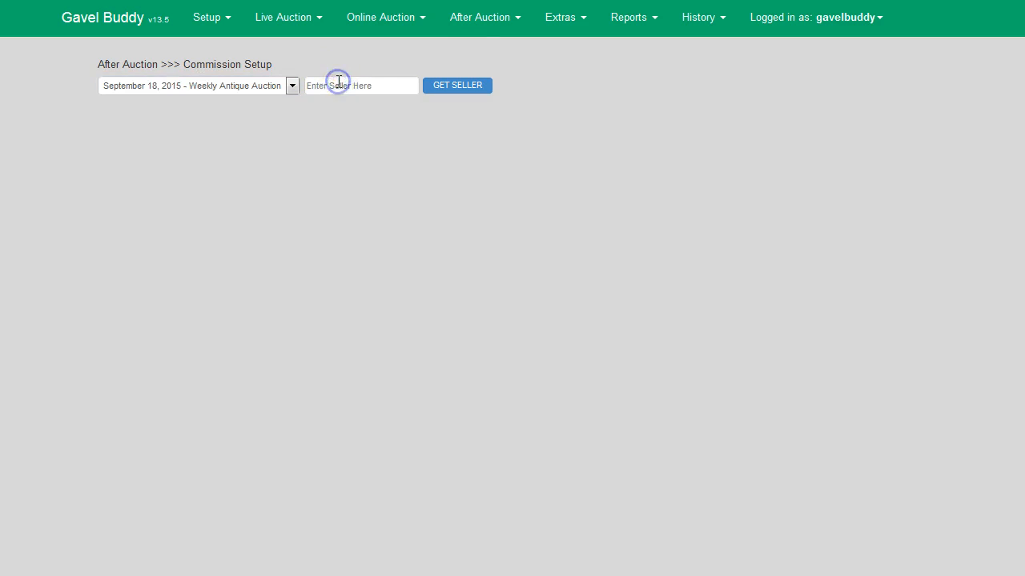
{"action": "left_click", "coordinate": [490, 32]}
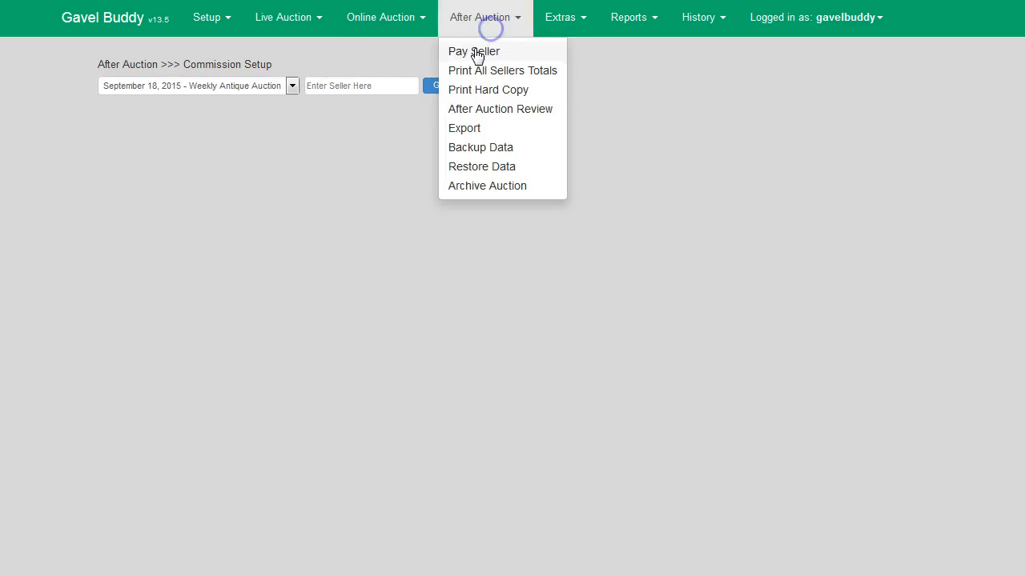
{"action": "left_click", "coordinate": [352, 85]}
{"action": "type", "text": "1"}
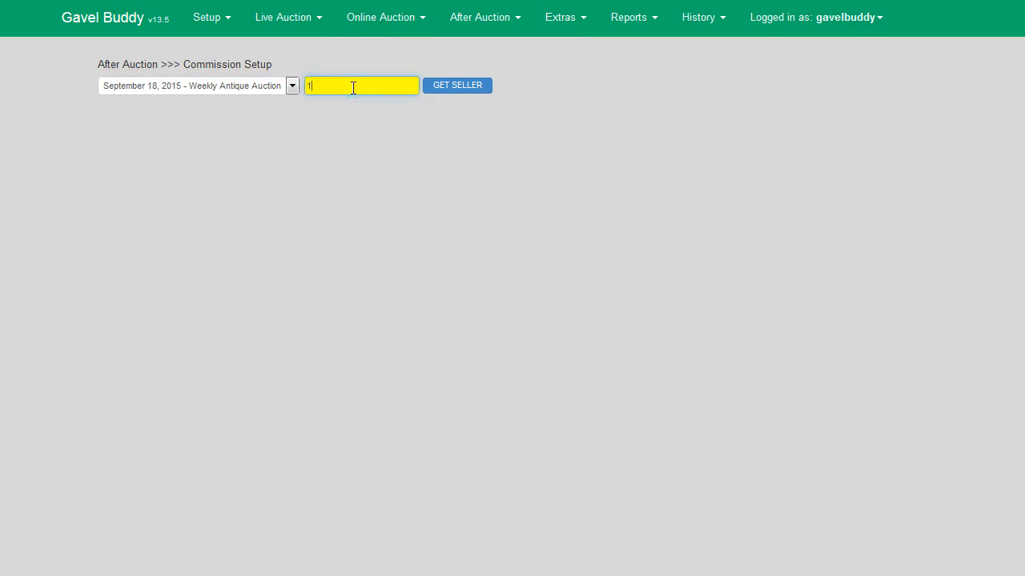
{"action": "left_click", "coordinate": [451, 85]}
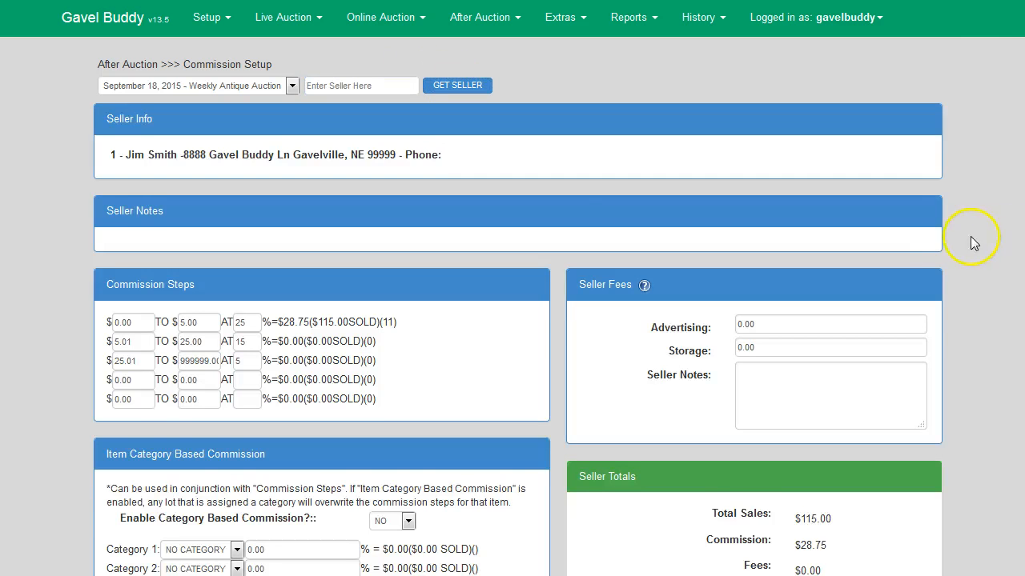
- Enter the seller note "Make sure you check with us on upcoming auctions! Thank you!" in the seller fees section
{"action": "scroll", "coordinate": [952, 244], "scroll_direction": "down", "scroll_amount": 2}
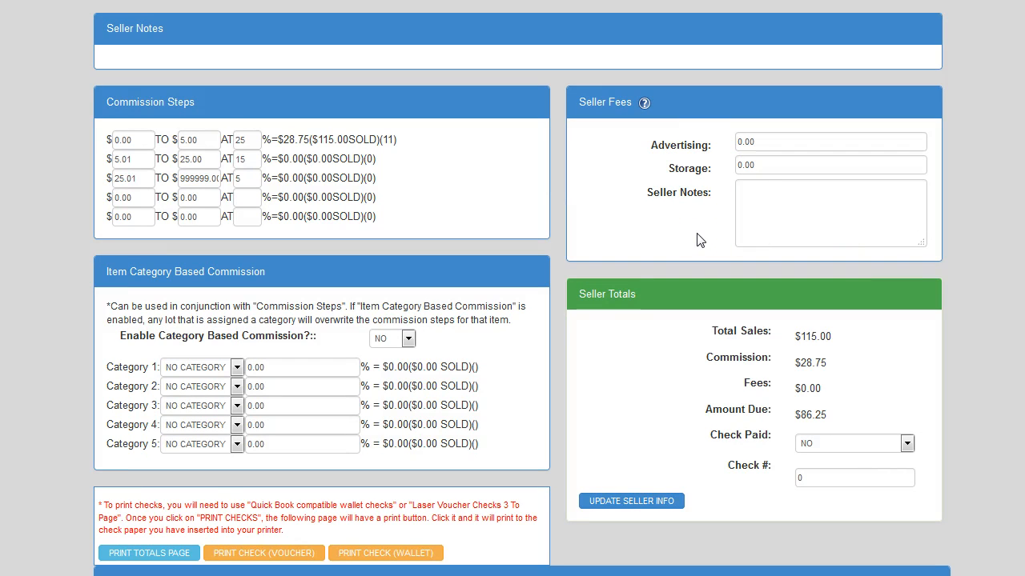
{"action": "left_click", "coordinate": [786, 198]}
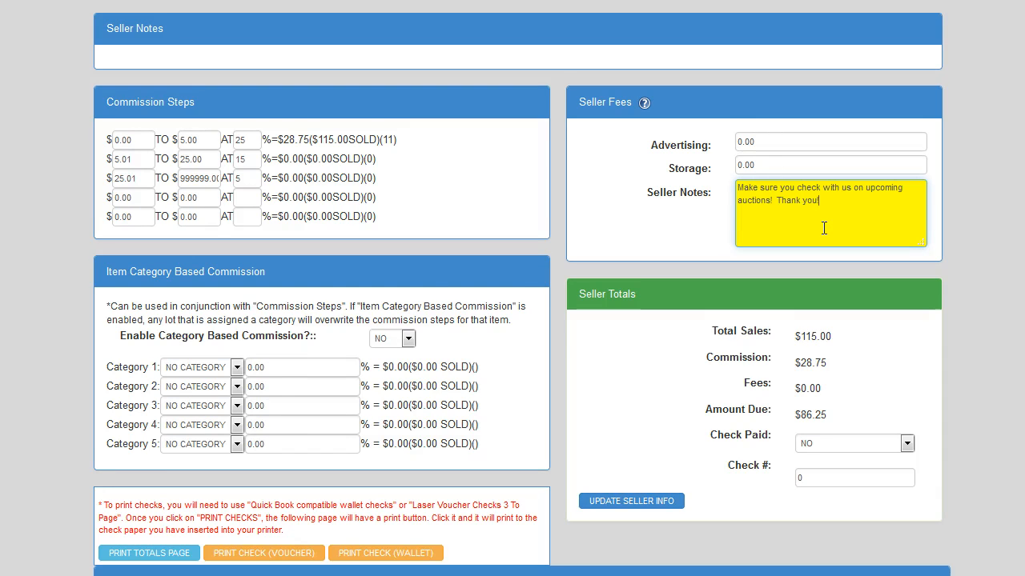
- Set commission Category 1 to Fire Arms at 10% and enable category based commission
{"action": "scroll", "coordinate": [824, 228], "scroll_direction": "down", "scroll_amount": 2}
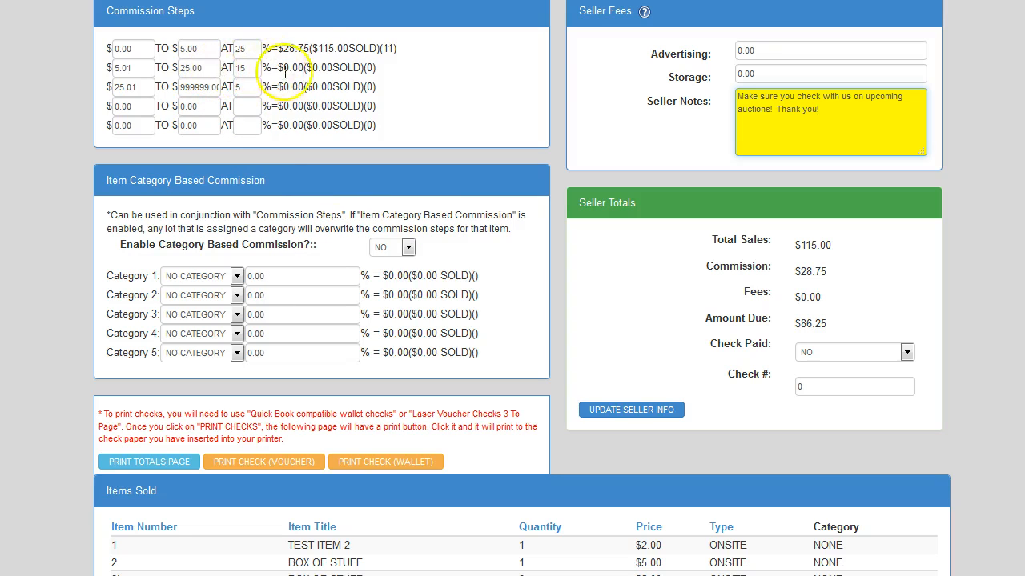
{"action": "left_click", "coordinate": [237, 277]}
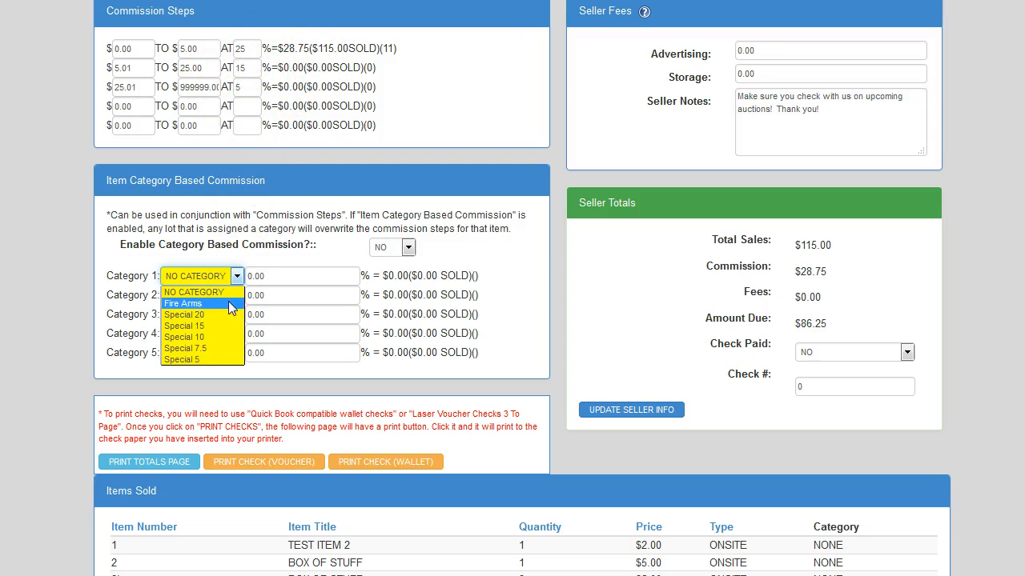
{"action": "left_click", "coordinate": [231, 306]}
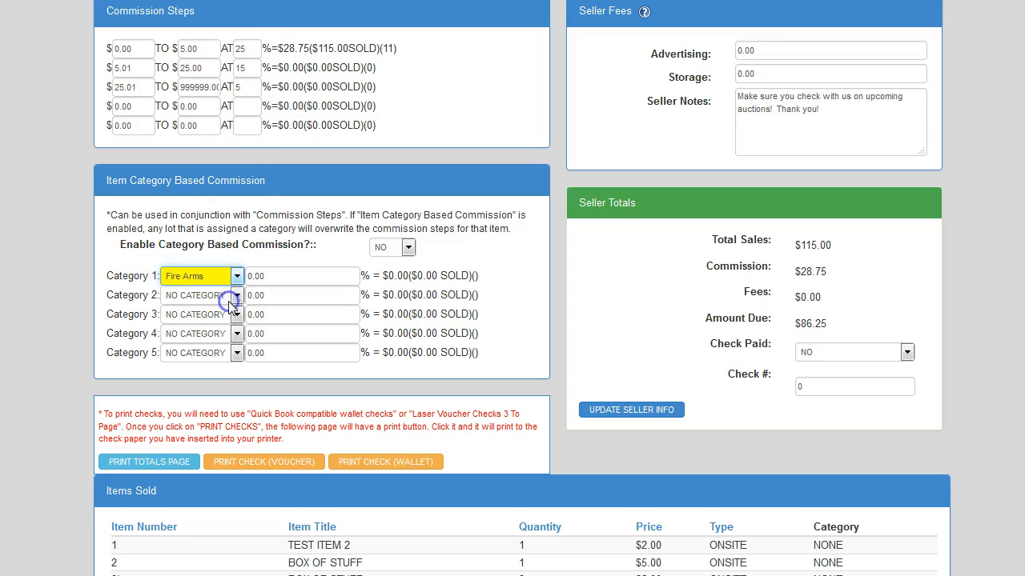
{"action": "left_click", "coordinate": [305, 277]}
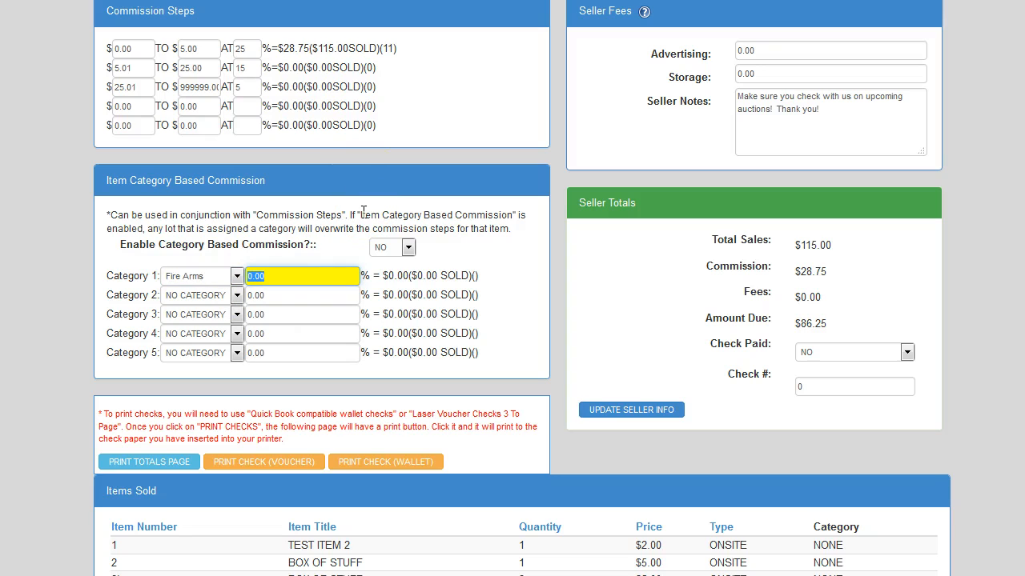
{"action": "left_click", "coordinate": [264, 249]}
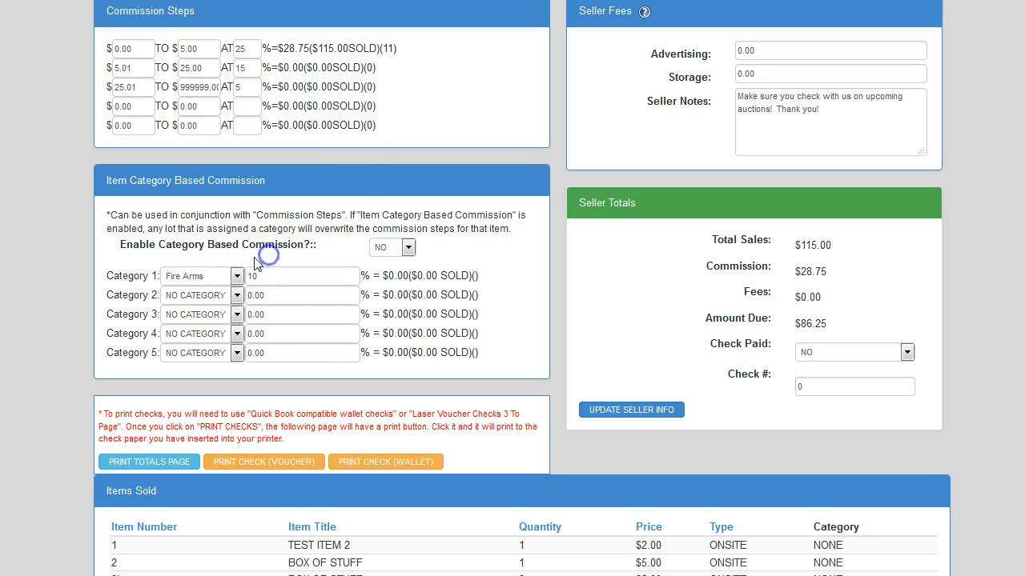
{"action": "left_click", "coordinate": [407, 249]}
{"action": "left_click", "coordinate": [388, 275]}
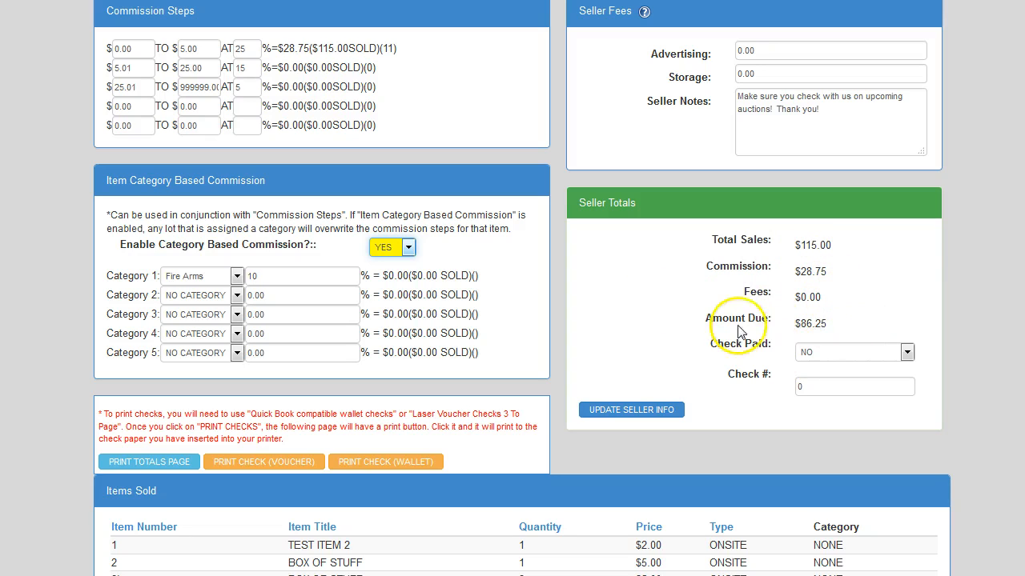
- Mark the seller's check as paid with check number 4356 and update the seller info
{"action": "left_click", "coordinate": [814, 352]}
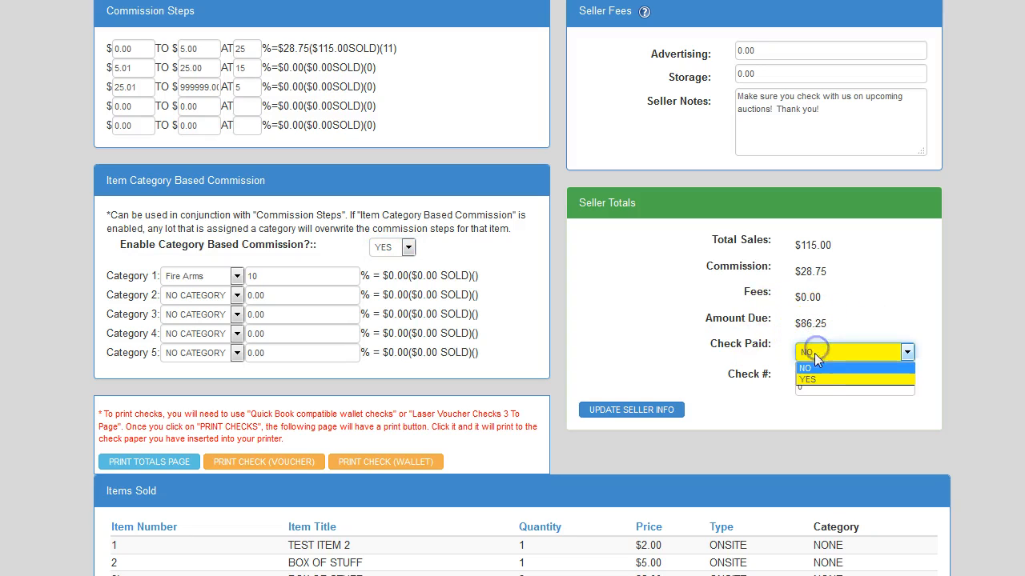
{"action": "left_click", "coordinate": [810, 380]}
{"action": "left_click_drag", "start_coordinate": [821, 392], "coordinate": [783, 386]}
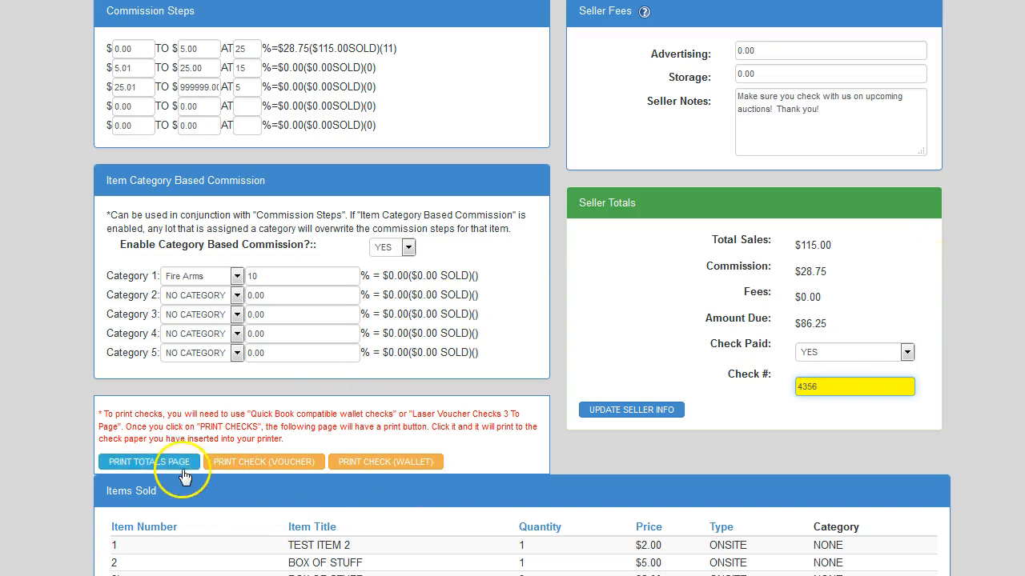
{"action": "left_click", "coordinate": [629, 410]}
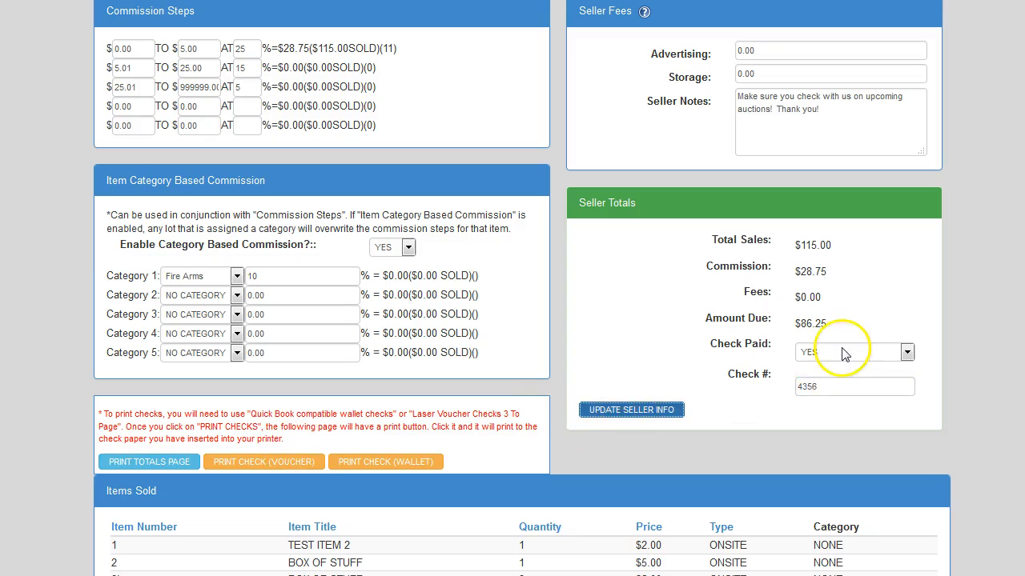
- Open the seller's printable totals page and cancel the print dialog
{"action": "scroll", "coordinate": [847, 350], "scroll_direction": "down", "scroll_amount": 3}
{"action": "scroll", "coordinate": [847, 350], "scroll_direction": "down", "scroll_amount": 2}
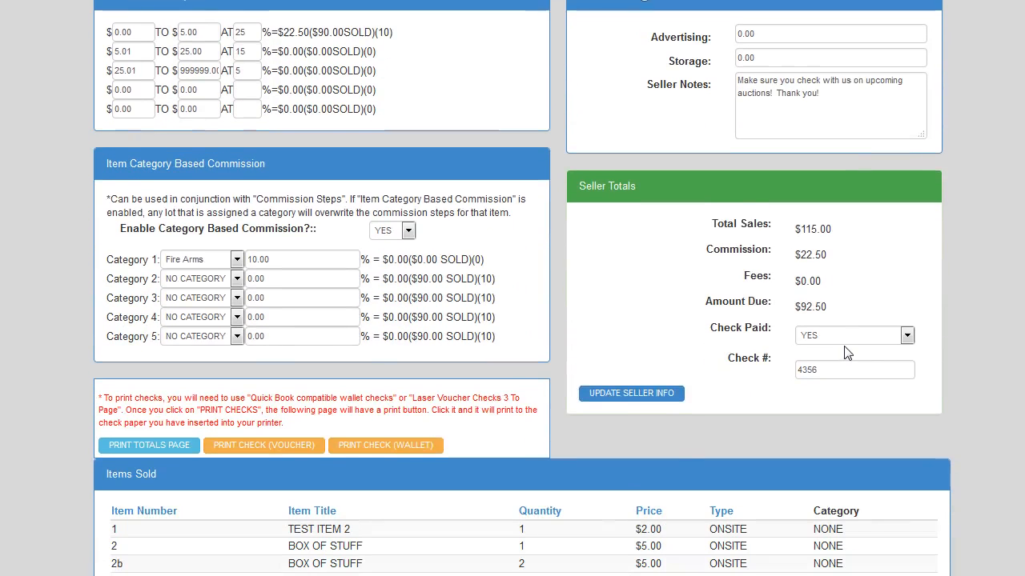
{"action": "left_click", "coordinate": [150, 431]}
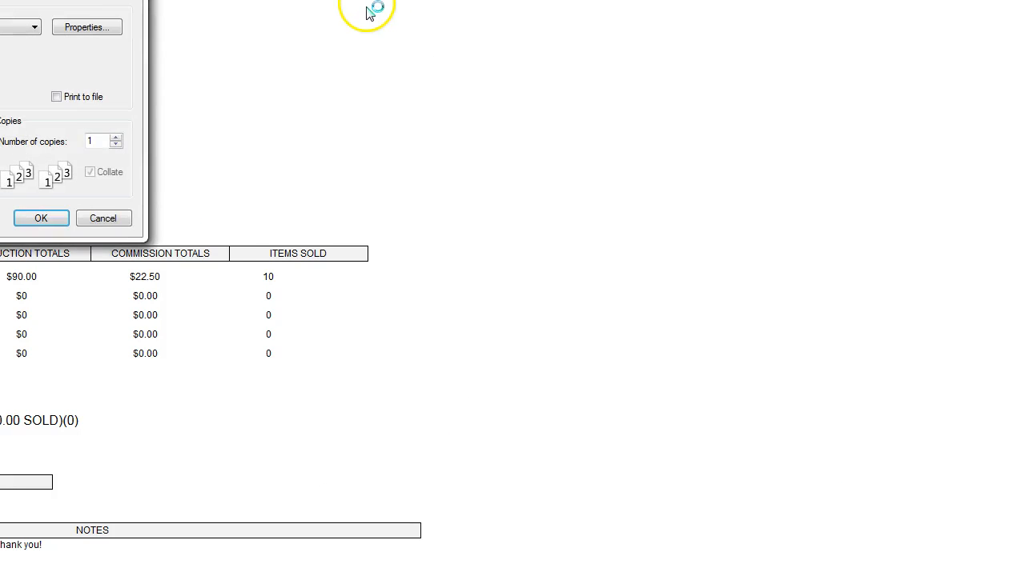
{"action": "left_click", "coordinate": [90, 222]}
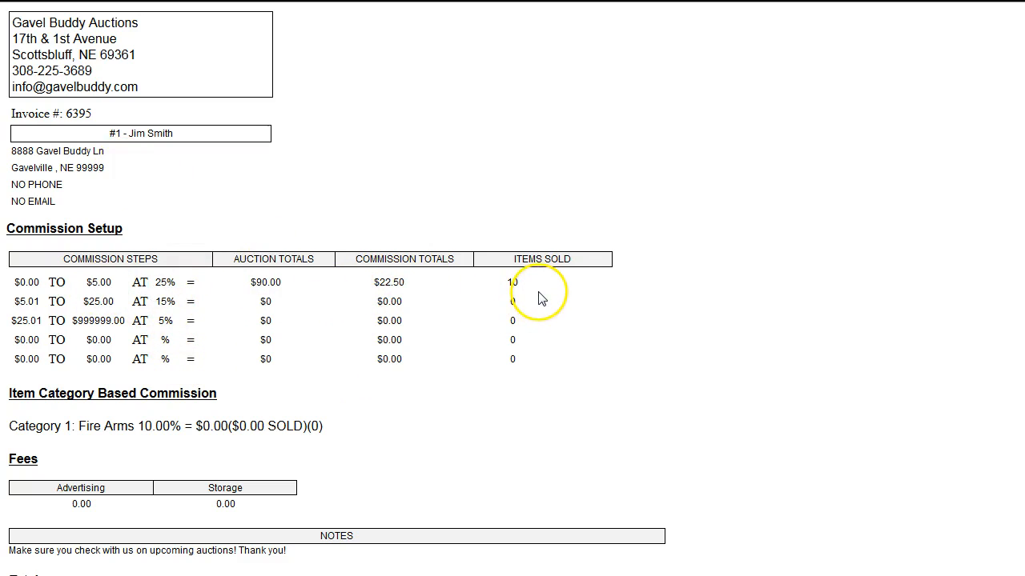
- Examine the totals page's commission setup, fees, notes, totals and items sold, and return to the seller's commission setup
{"action": "scroll", "coordinate": [599, 355], "scroll_direction": "down", "scroll_amount": 2}
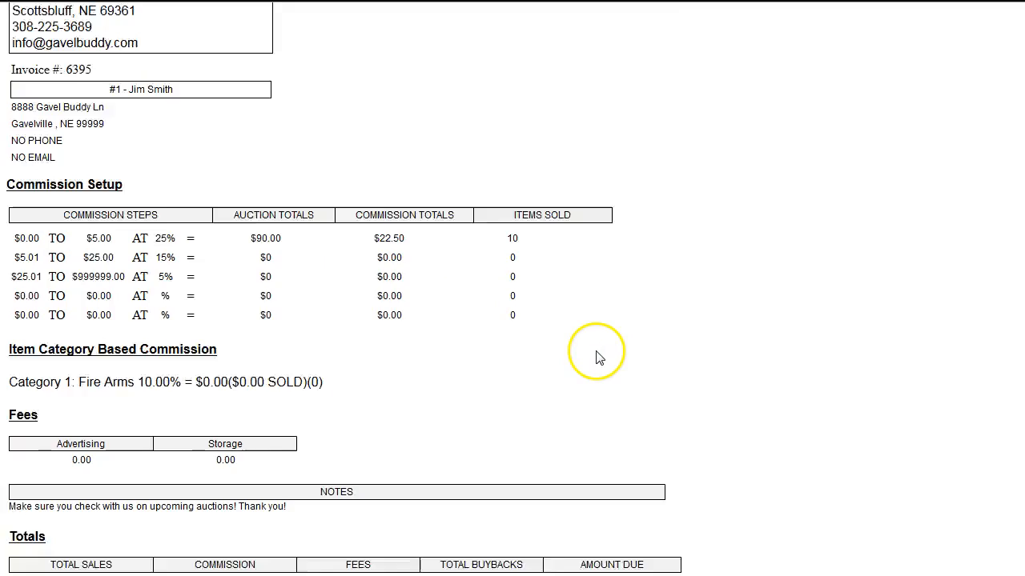
{"action": "scroll", "coordinate": [665, 349], "scroll_direction": "down", "scroll_amount": 1}
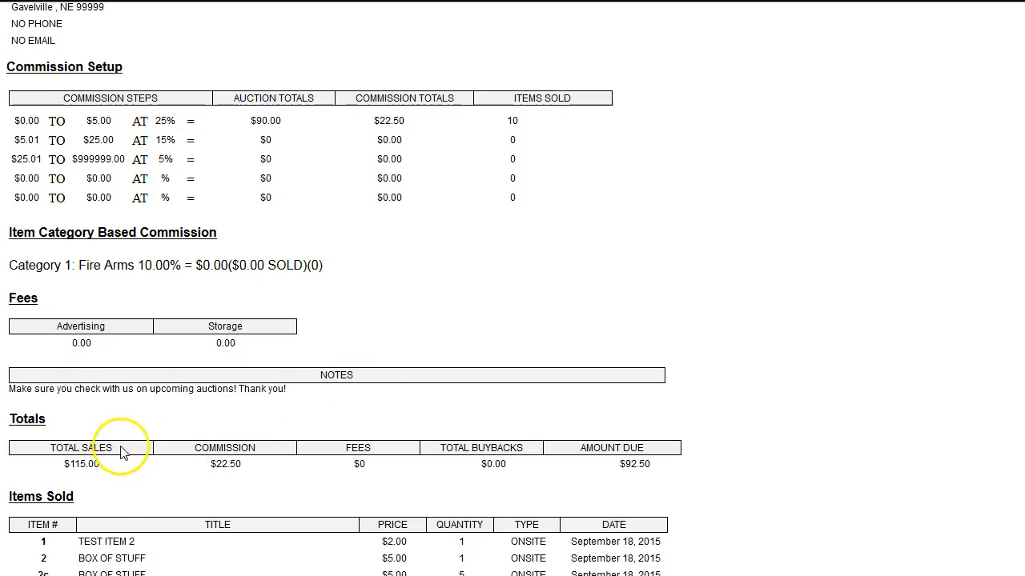
{"action": "left_click", "coordinate": [189, 471]}
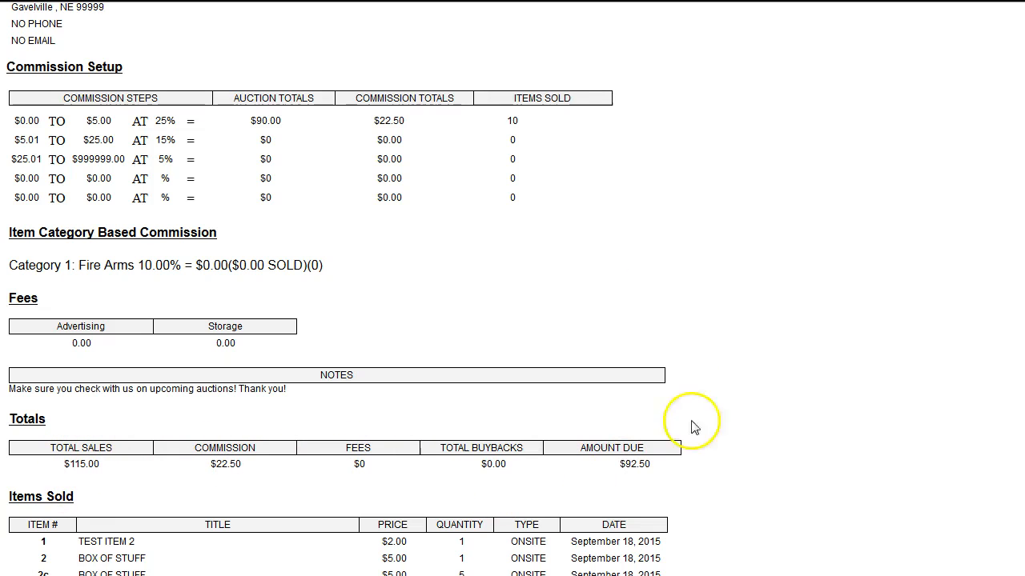
{"action": "scroll", "coordinate": [508, 14], "scroll_direction": "down", "scroll_amount": 5}
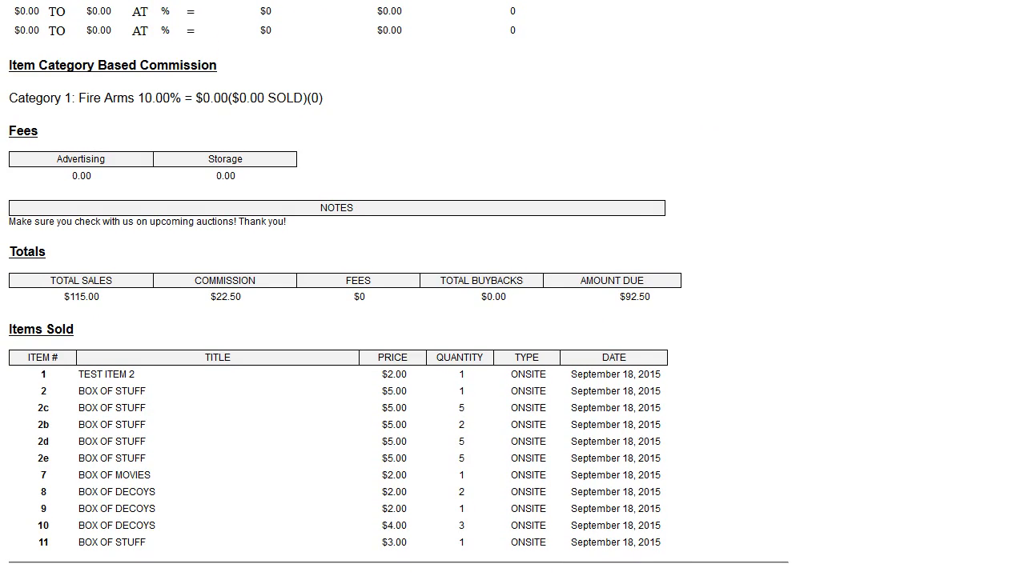
{"action": "scroll", "coordinate": [512, 288], "scroll_direction": "up", "scroll_amount": 4}
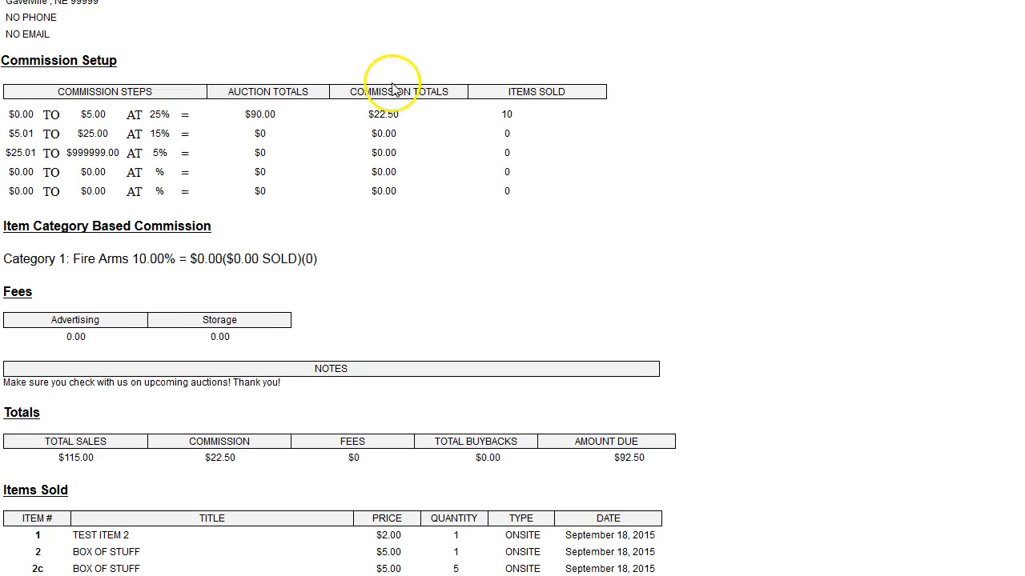
{"action": "scroll", "coordinate": [669, 302], "scroll_direction": "up", "scroll_amount": 4}
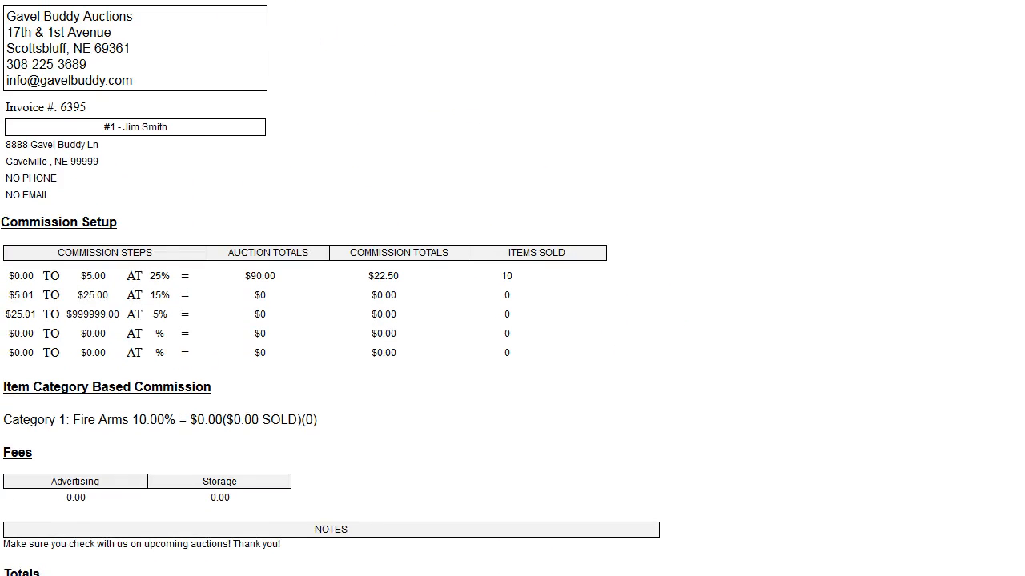
{"action": "left_click", "coordinate": [384, 2]}
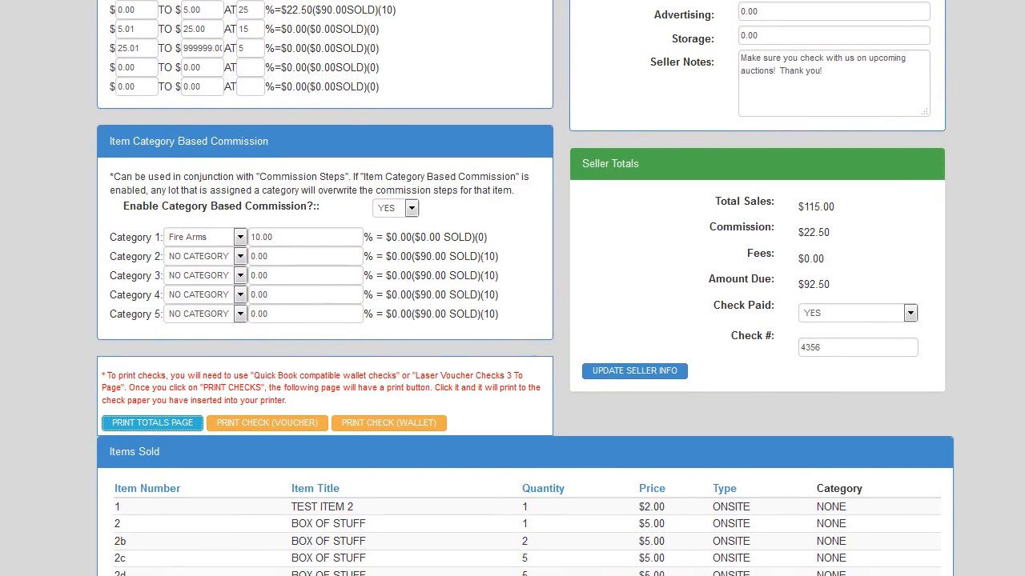
- Set the selling price of sold item 1, TEST ITEM 2, to 20 and update the lot
{"action": "scroll", "coordinate": [721, 296], "scroll_direction": "up", "scroll_amount": 3}
{"action": "scroll", "coordinate": [745, 301], "scroll_direction": "up", "scroll_amount": 3}
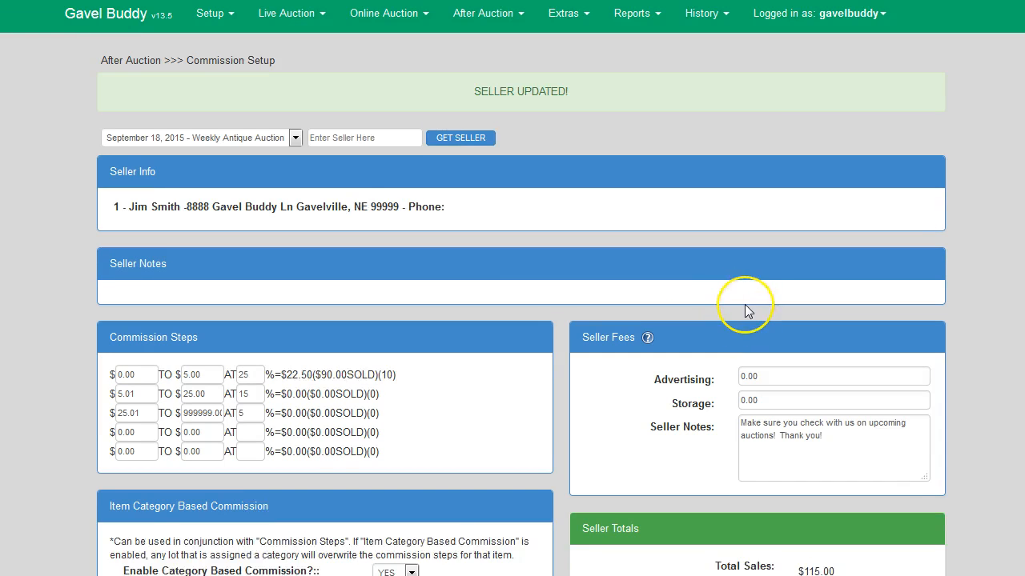
{"action": "scroll", "coordinate": [744, 305], "scroll_direction": "down", "scroll_amount": 9}
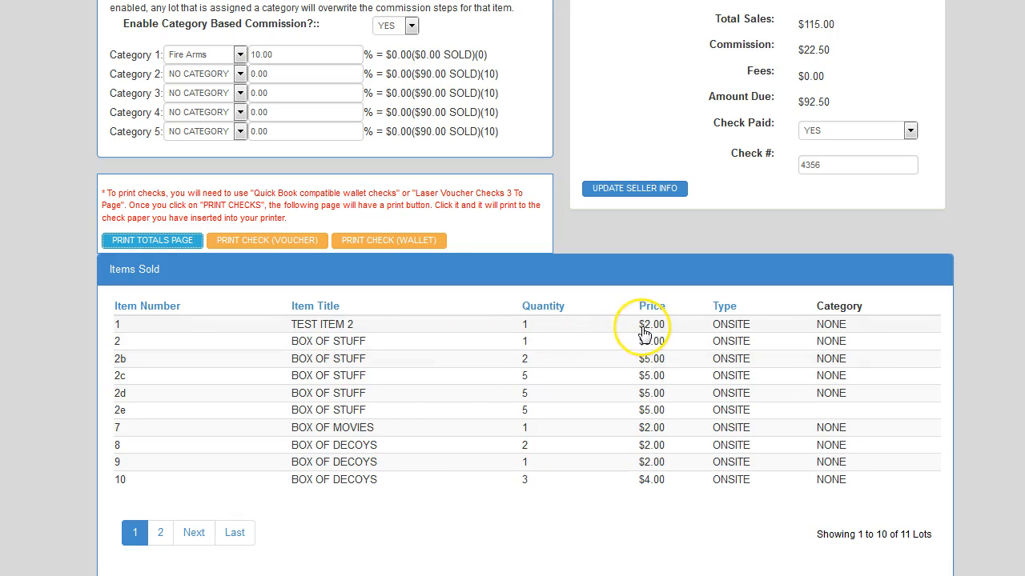
{"action": "left_click", "coordinate": [384, 328]}
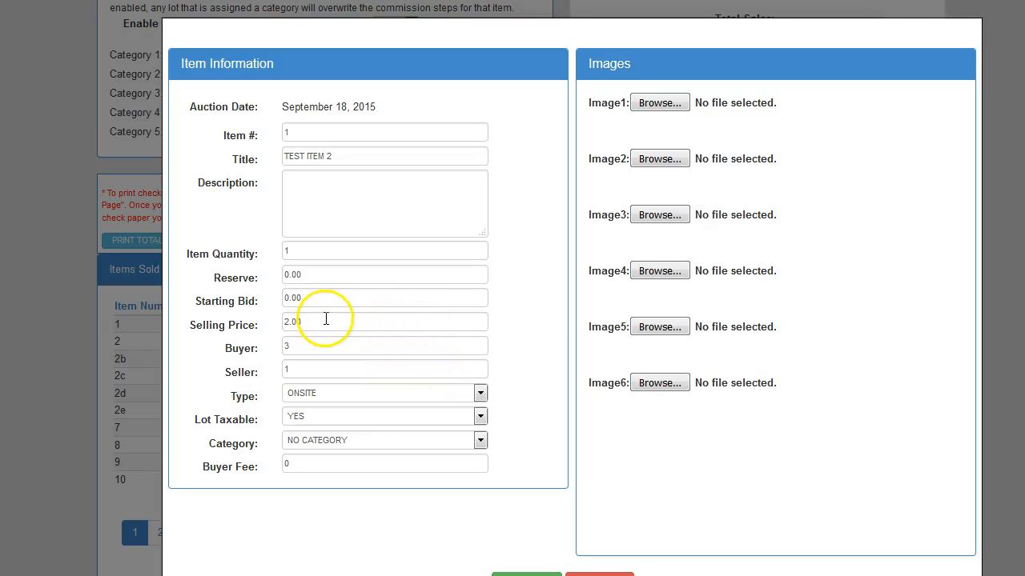
{"action": "left_click_drag", "start_coordinate": [315, 324], "coordinate": [273, 315]}
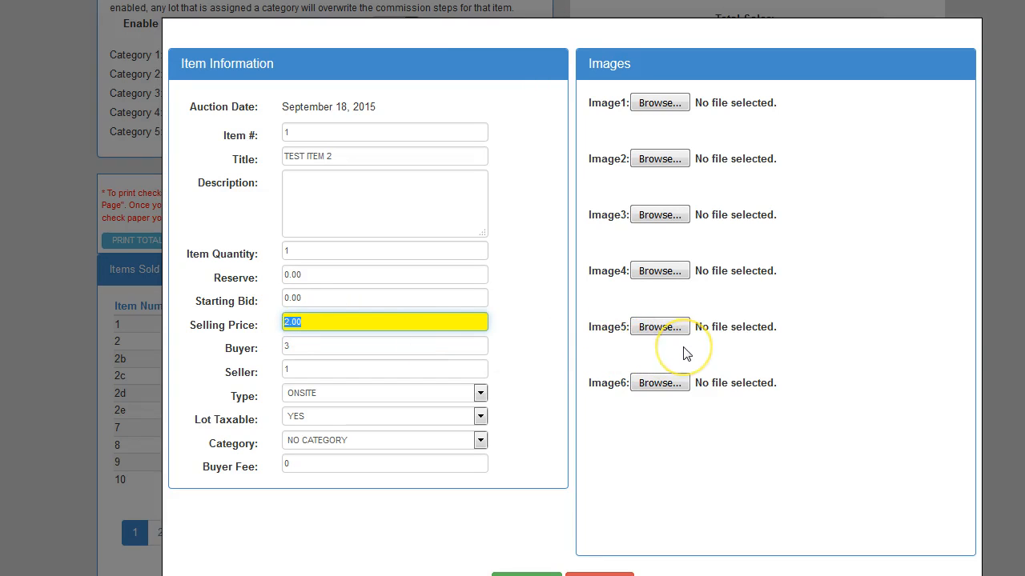
{"action": "type", "text": "20"}
{"action": "scroll", "coordinate": [686, 353], "scroll_direction": "down", "scroll_amount": 1}
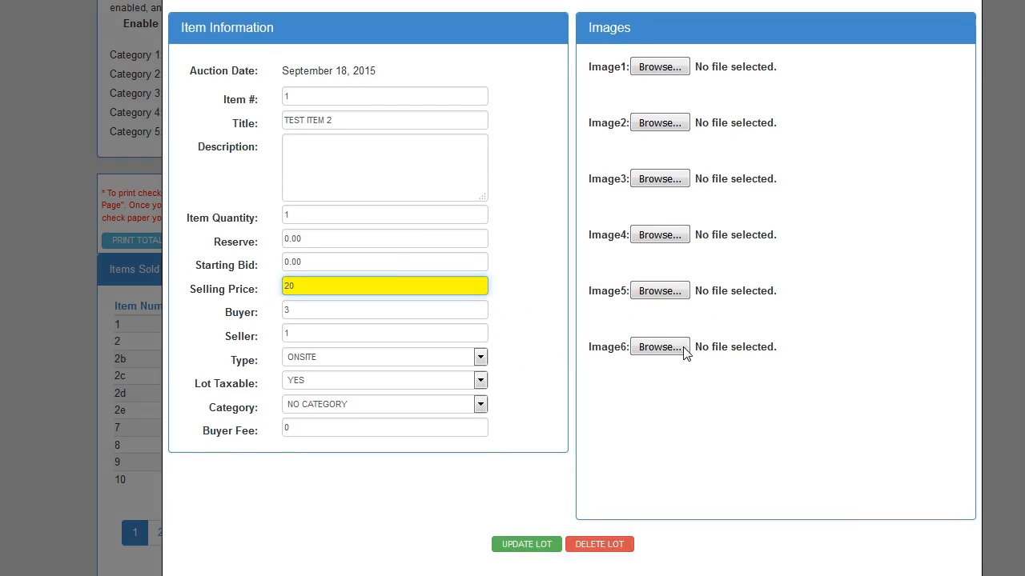
{"action": "left_click", "coordinate": [522, 544]}
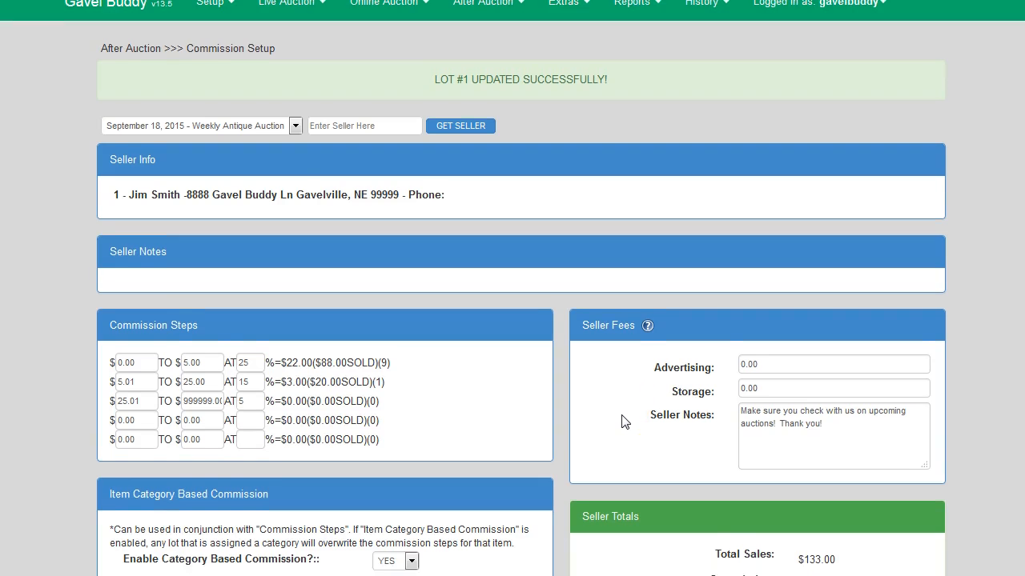
- Review the recalculated commission steps, seller totals and items sold list for the updated lot
{"action": "scroll", "coordinate": [401, 320], "scroll_direction": "down", "scroll_amount": 2}
{"action": "scroll", "coordinate": [450, 344], "scroll_direction": "down", "scroll_amount": 2}
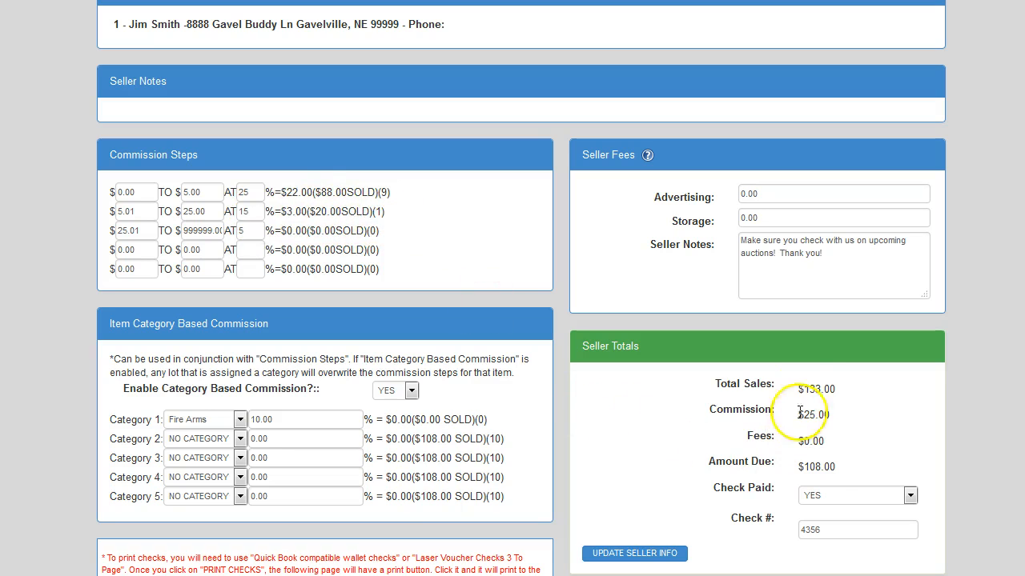
{"action": "scroll", "coordinate": [805, 460], "scroll_direction": "down", "scroll_amount": 4}
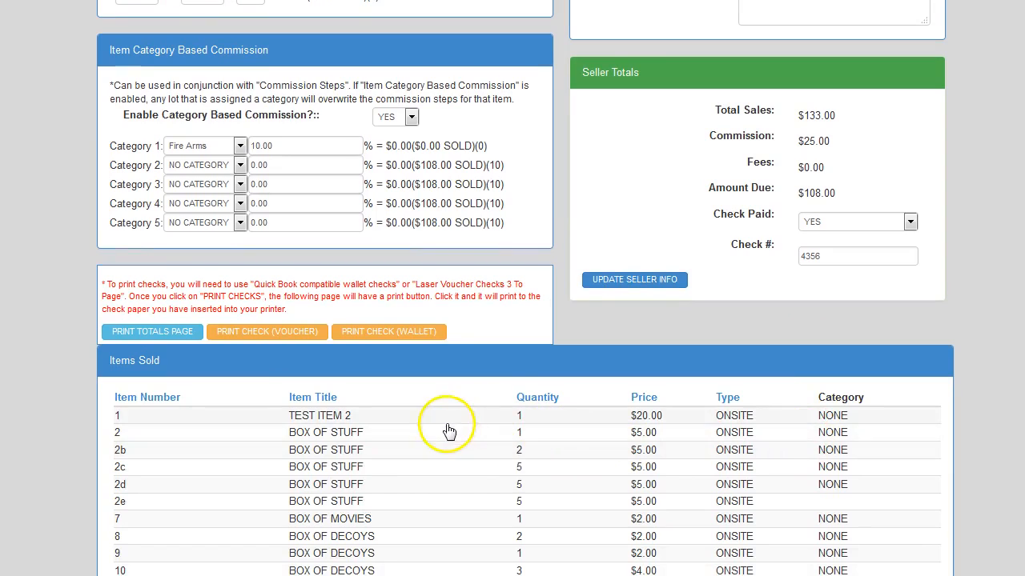
- Delete sold lot 2b, BOX OF STUFF, from the seller's items
{"action": "left_click", "coordinate": [345, 456]}
{"action": "scroll", "coordinate": [640, 355], "scroll_direction": "down", "scroll_amount": 1}
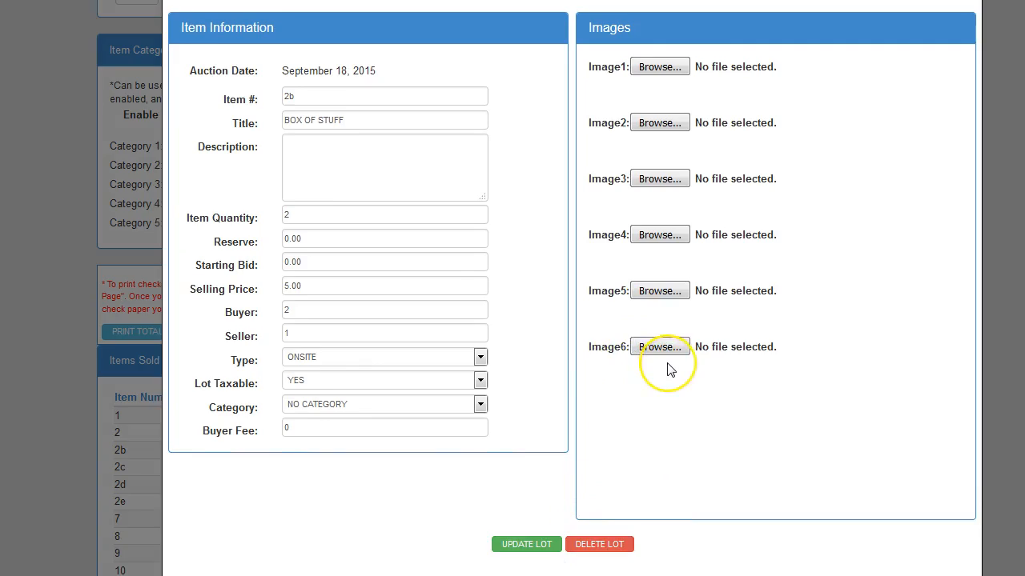
{"action": "scroll", "coordinate": [671, 370], "scroll_direction": "down", "scroll_amount": 3}
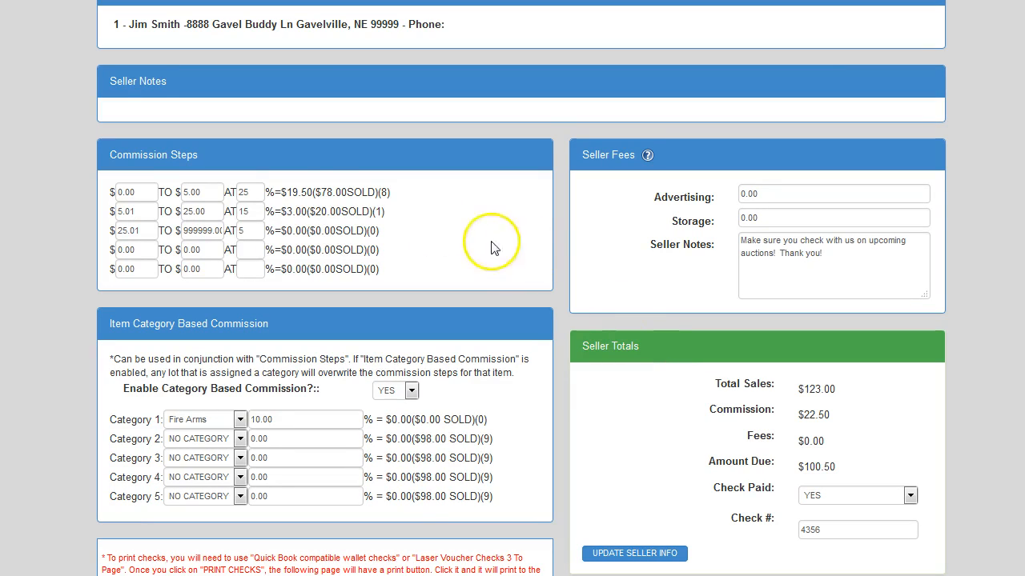
- Review the commission steps, seller totals and items sold list after deleting lot 2b
{"action": "scroll", "coordinate": [839, 451], "scroll_direction": "down", "scroll_amount": 2}
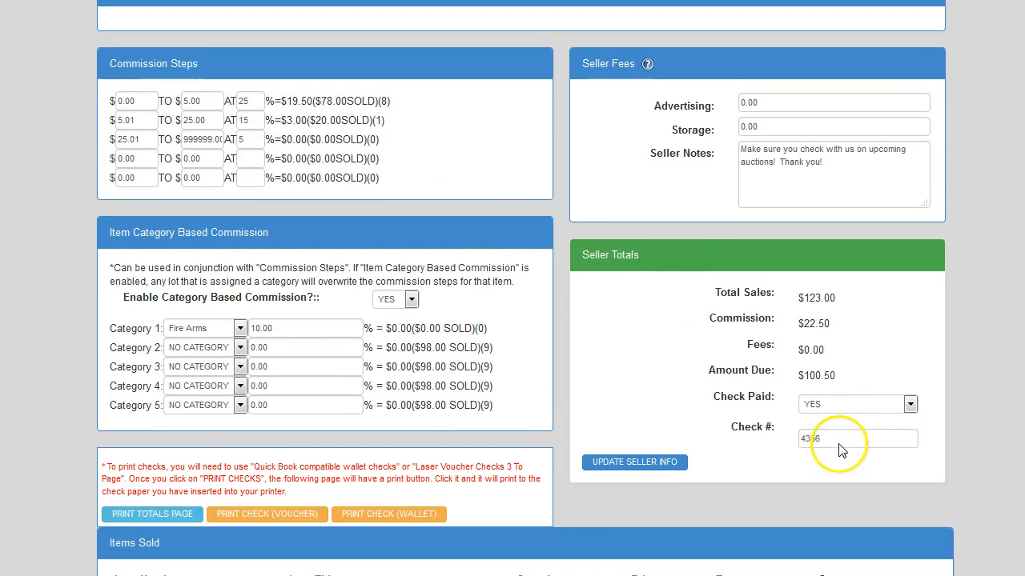
{"action": "scroll", "coordinate": [839, 445], "scroll_direction": "down", "scroll_amount": 3}
{"action": "scroll", "coordinate": [839, 443], "scroll_direction": "down", "scroll_amount": 1}
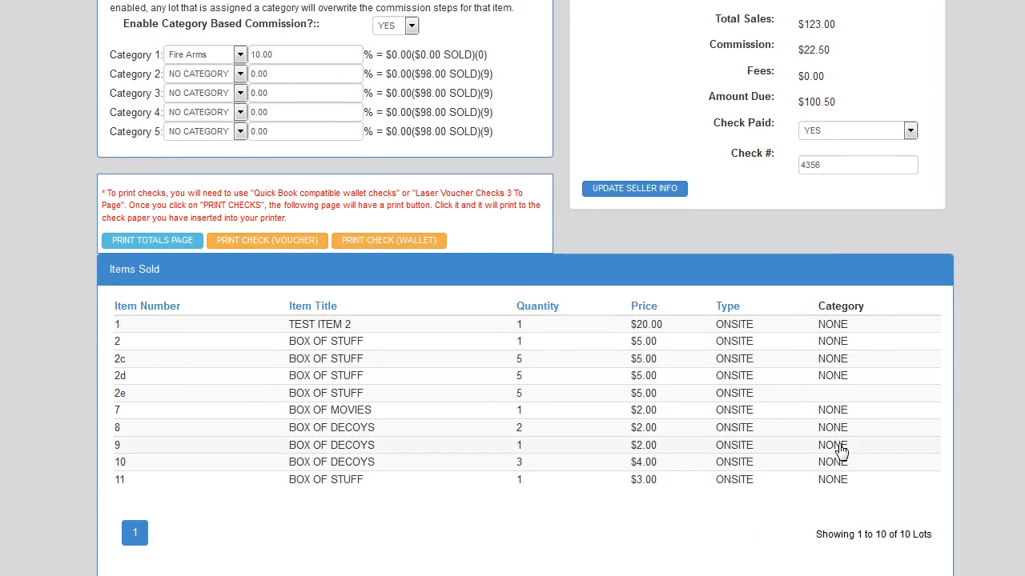
{"action": "scroll", "coordinate": [840, 448], "scroll_direction": "up", "scroll_amount": 8}
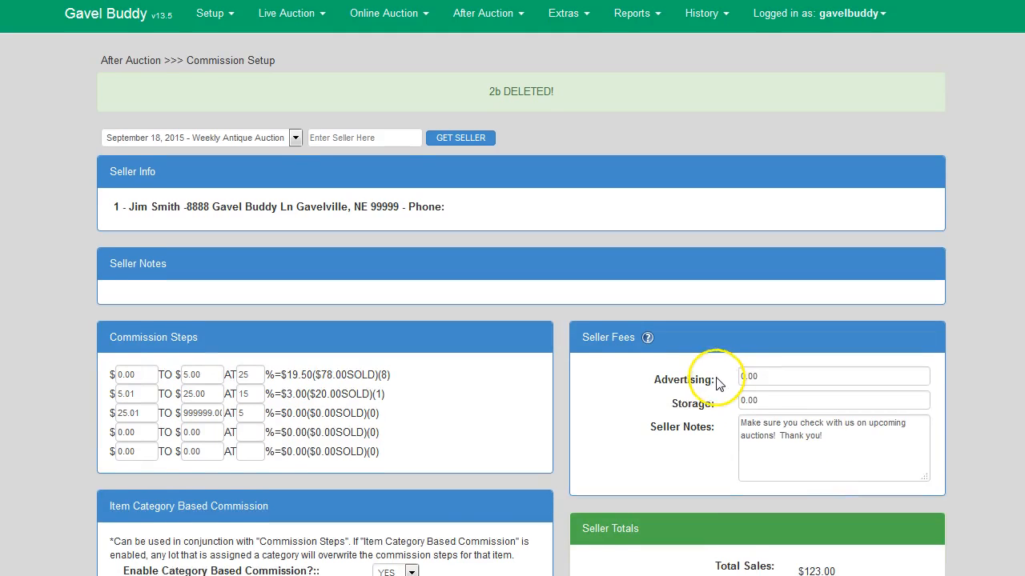
{"action": "scroll", "coordinate": [718, 384], "scroll_direction": "down", "scroll_amount": 2}
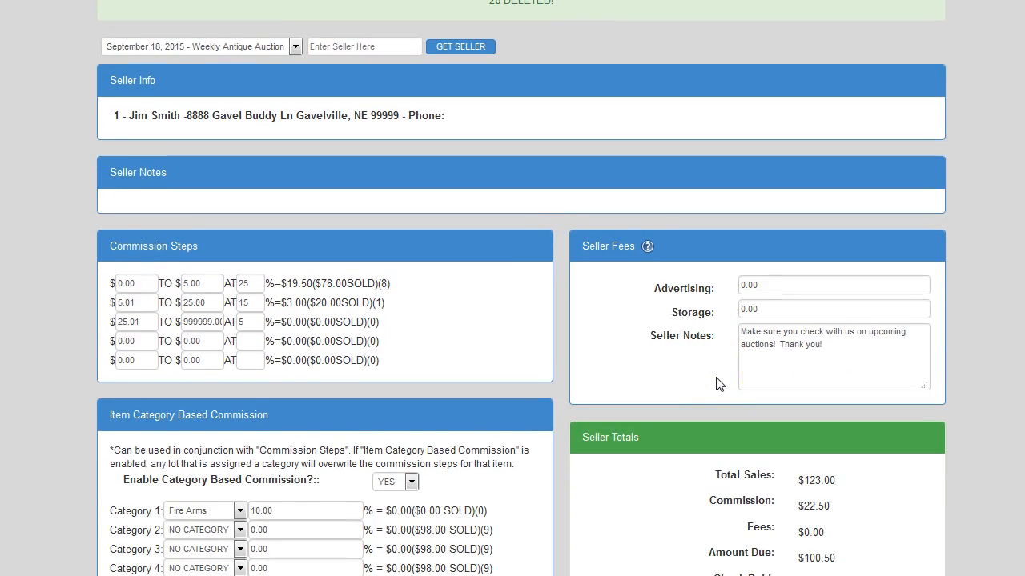
{"action": "scroll", "coordinate": [718, 384], "scroll_direction": "up", "scroll_amount": 2}
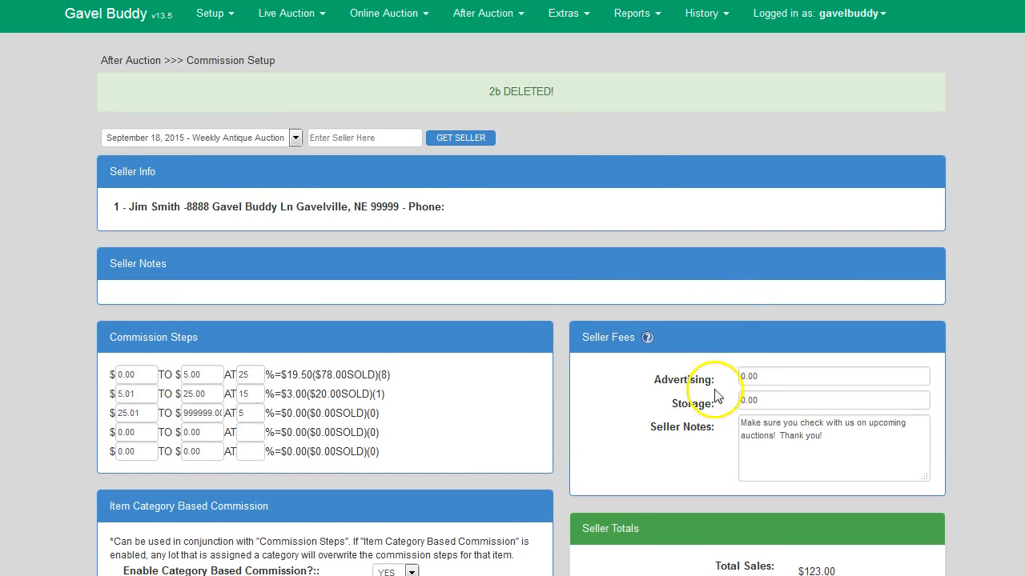
- Open the totals printout for all sellers and examine each seller's commission setup, fees, totals and lots sold
{"action": "left_click", "coordinate": [481, 20]}
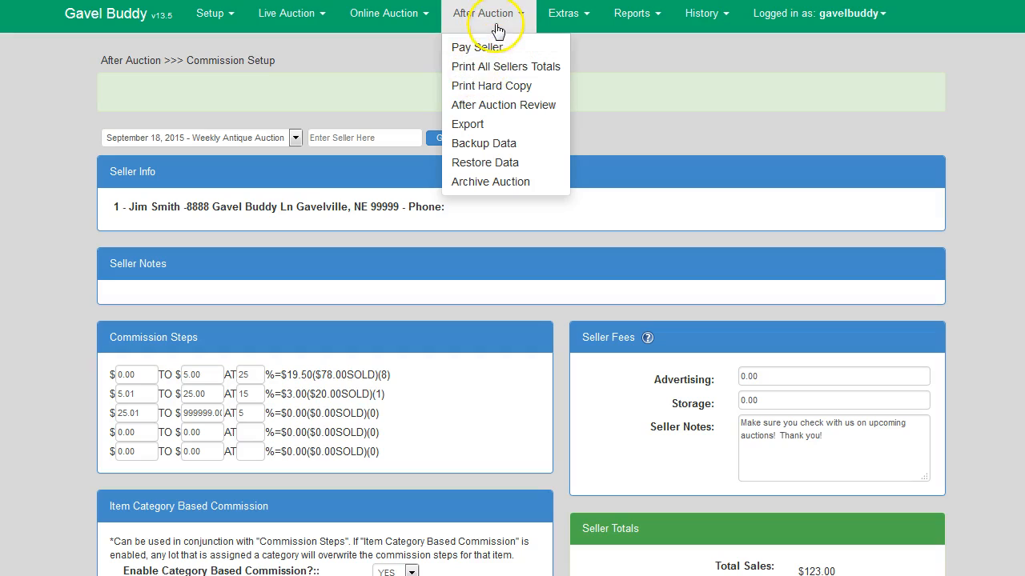
{"action": "left_click", "coordinate": [486, 68]}
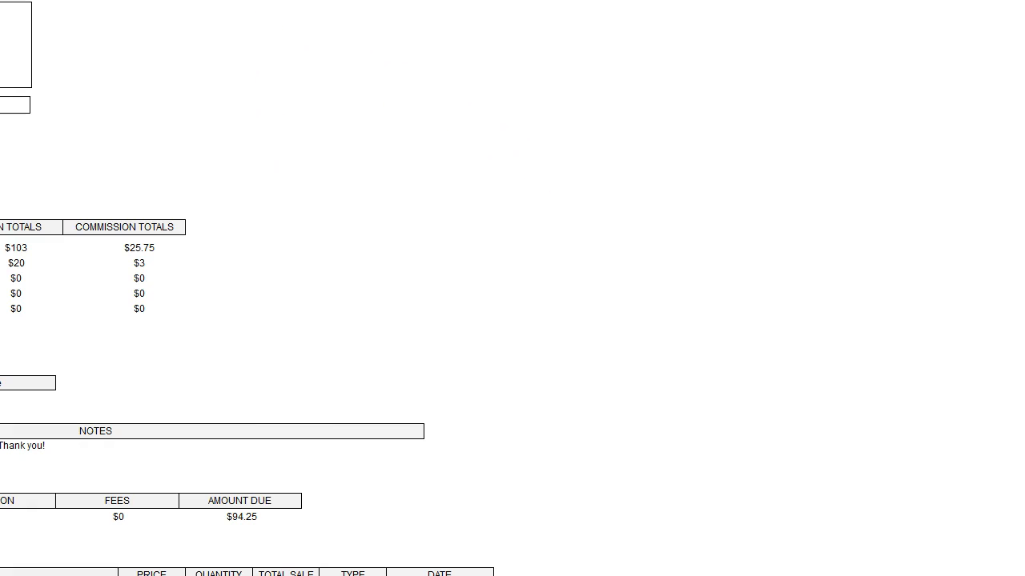
{"action": "scroll", "coordinate": [189, 283], "scroll_direction": "down", "scroll_amount": 1}
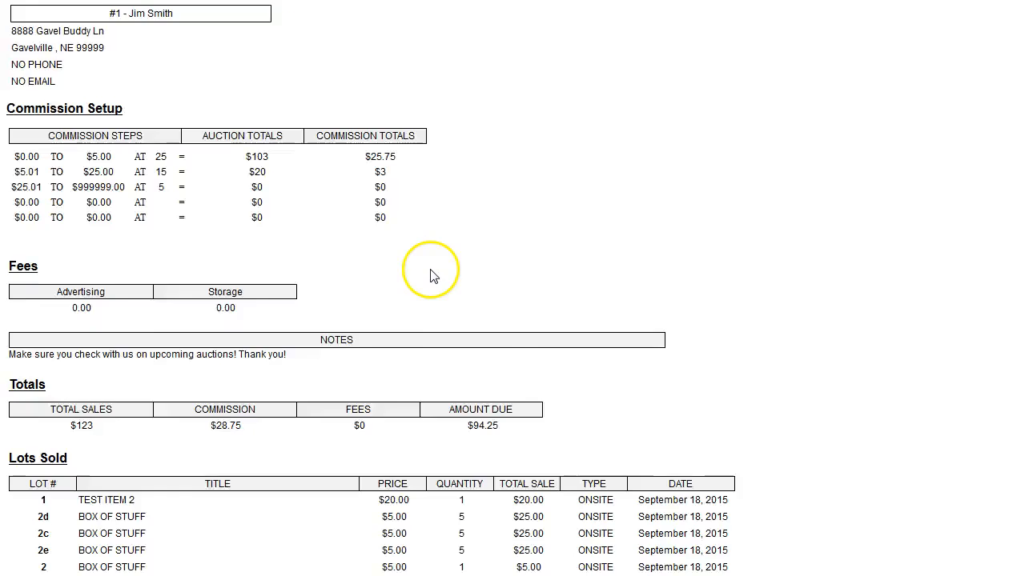
{"action": "scroll", "coordinate": [430, 270], "scroll_direction": "down", "scroll_amount": 4}
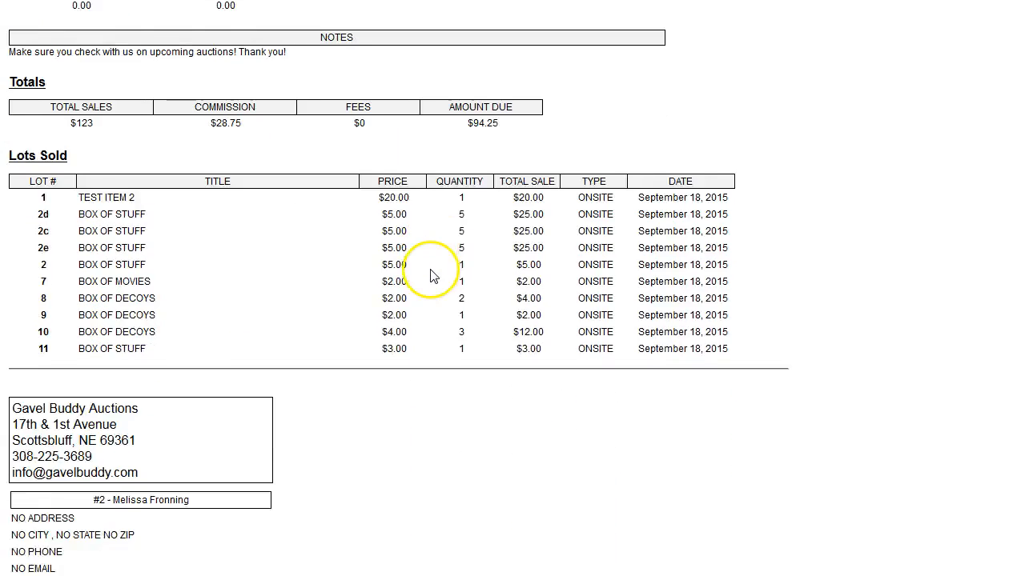
{"action": "scroll", "coordinate": [436, 269], "scroll_direction": "up", "scroll_amount": 5}
{"action": "scroll", "coordinate": [463, 249], "scroll_direction": "down", "scroll_amount": 5}
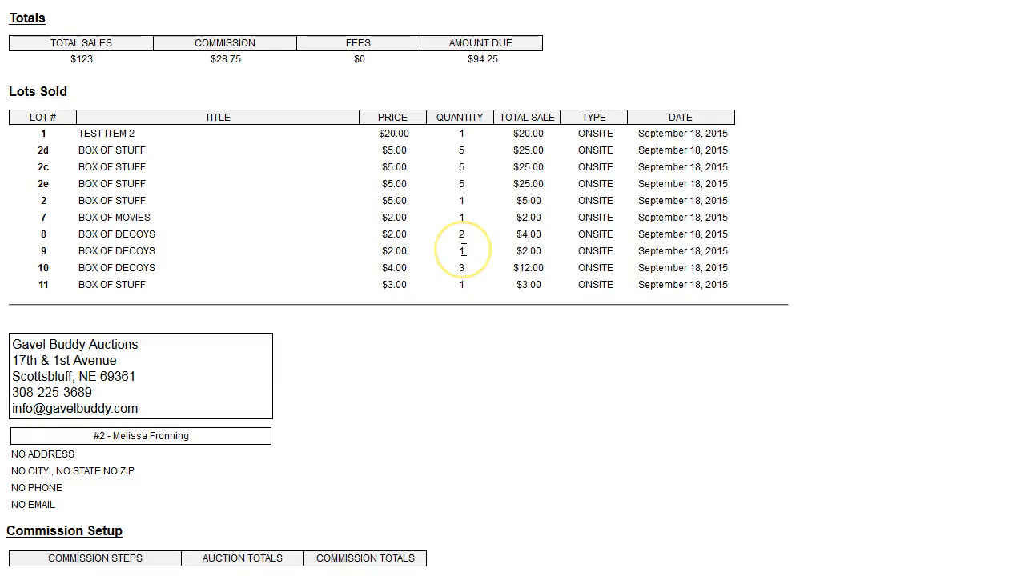
{"action": "scroll", "coordinate": [463, 251], "scroll_direction": "down", "scroll_amount": 1}
{"action": "scroll", "coordinate": [465, 255], "scroll_direction": "up", "scroll_amount": 6}
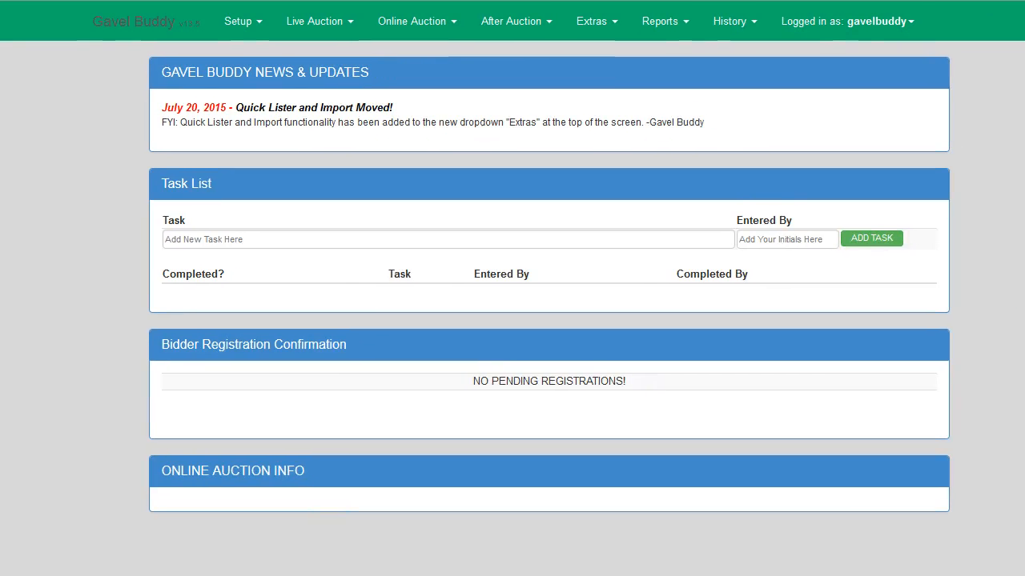
- Start a new seller template and title it 25% COMMISSION
{"action": "left_click", "coordinate": [239, 24]}
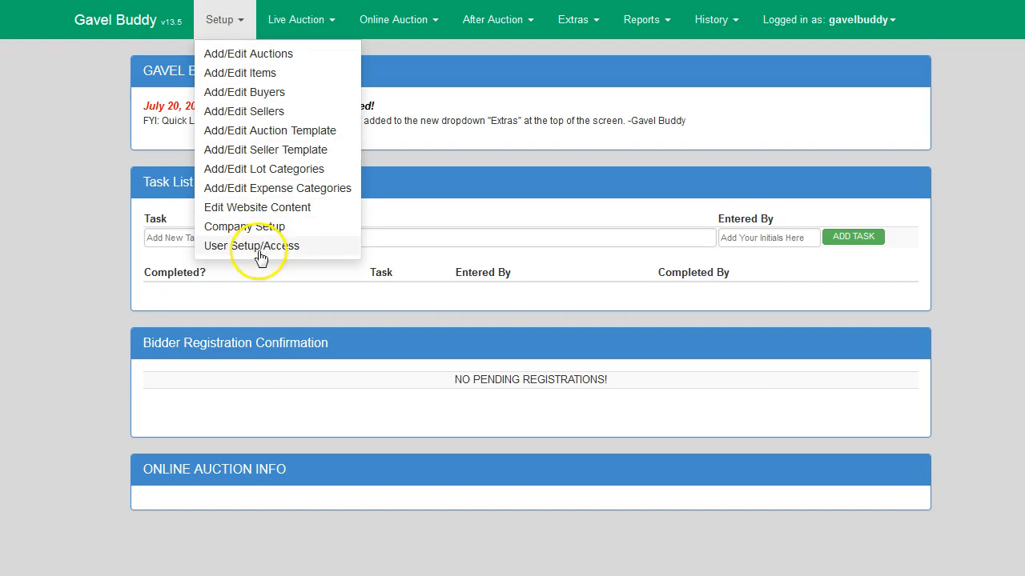
{"action": "left_click", "coordinate": [267, 151]}
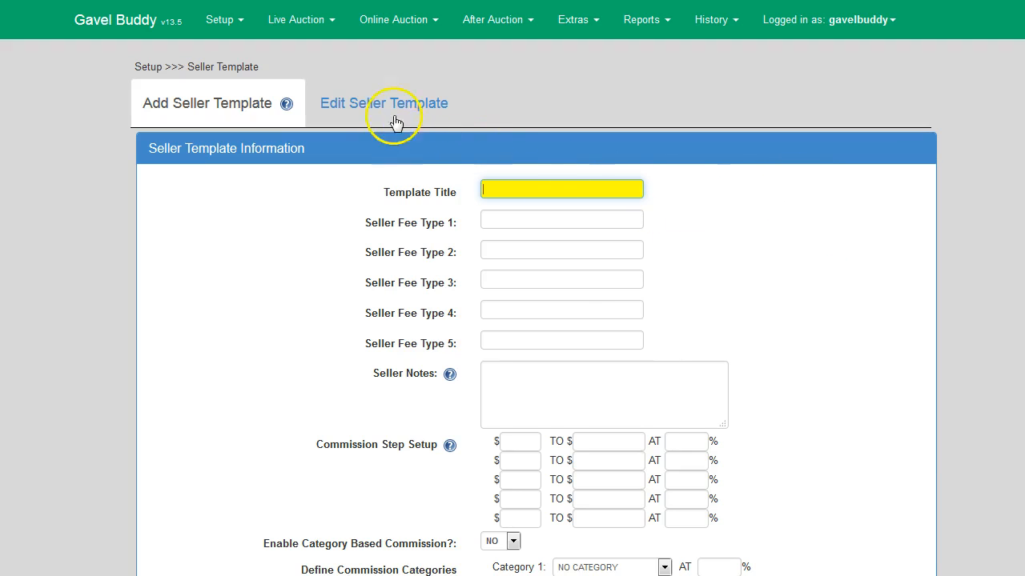
{"action": "scroll", "coordinate": [704, 138], "scroll_direction": "down", "scroll_amount": 1}
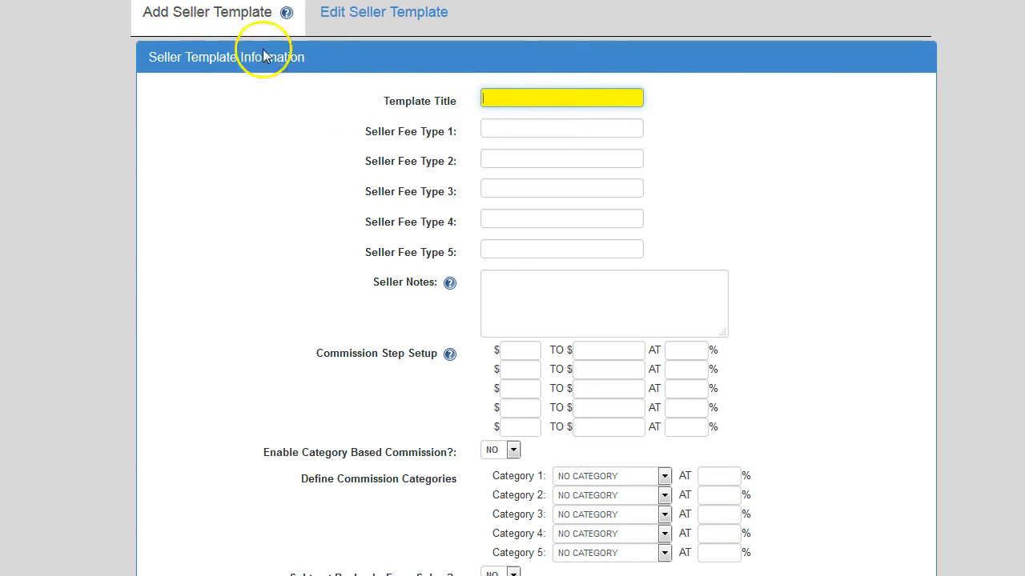
{"action": "left_click", "coordinate": [525, 99]}
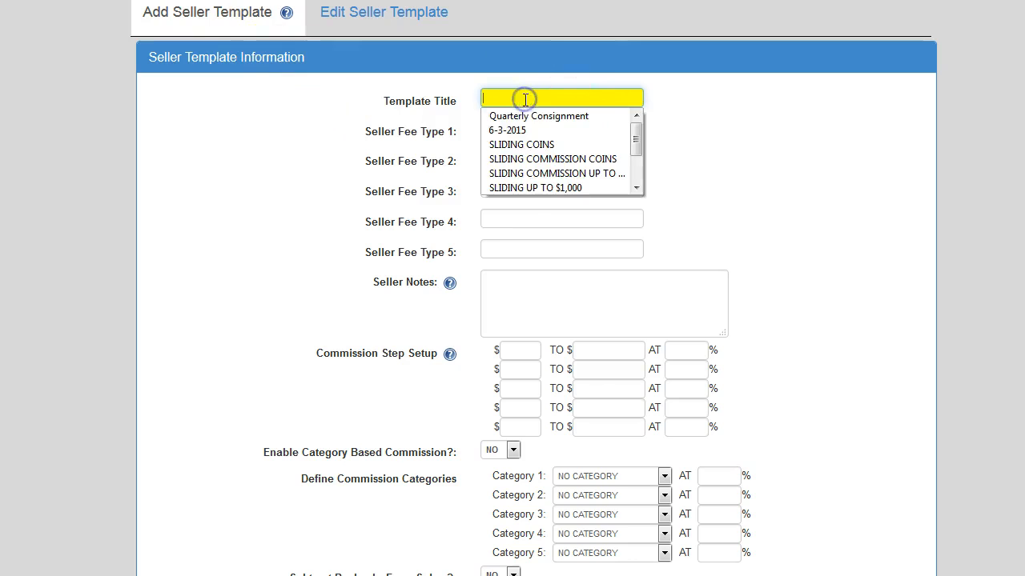
{"action": "type", "text": "25"}
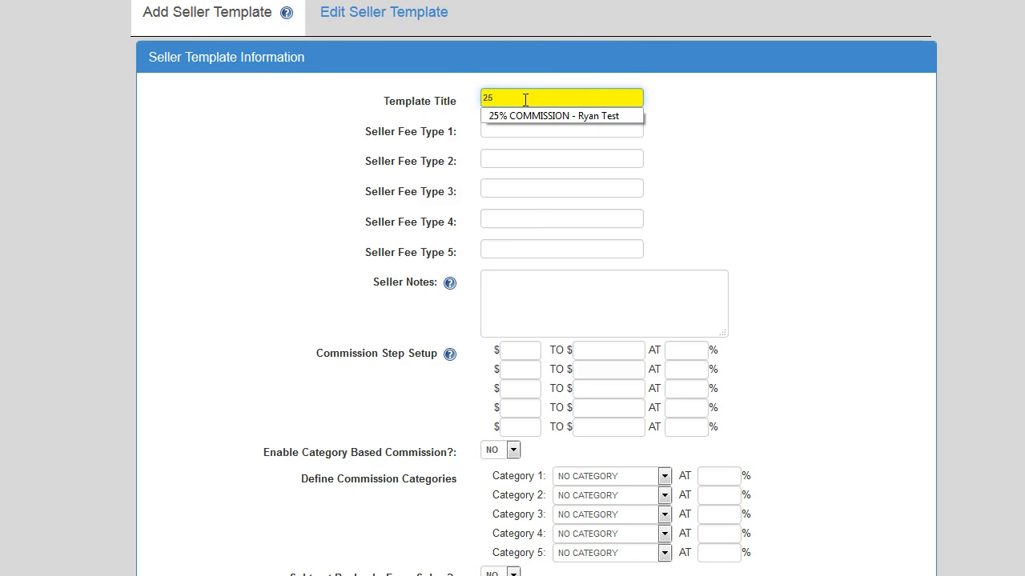
{"action": "type", "text": "% C"}
{"action": "left_click", "coordinate": [542, 115]}
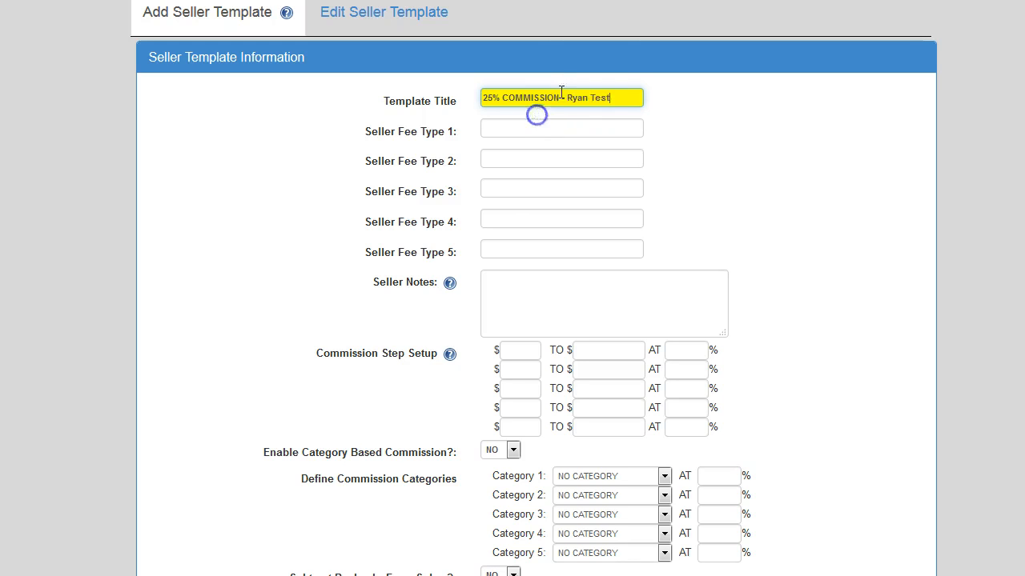
{"action": "left_click", "coordinate": [616, 95]}
{"action": "left_click_drag", "start_coordinate": [617, 95], "coordinate": [561, 97]}
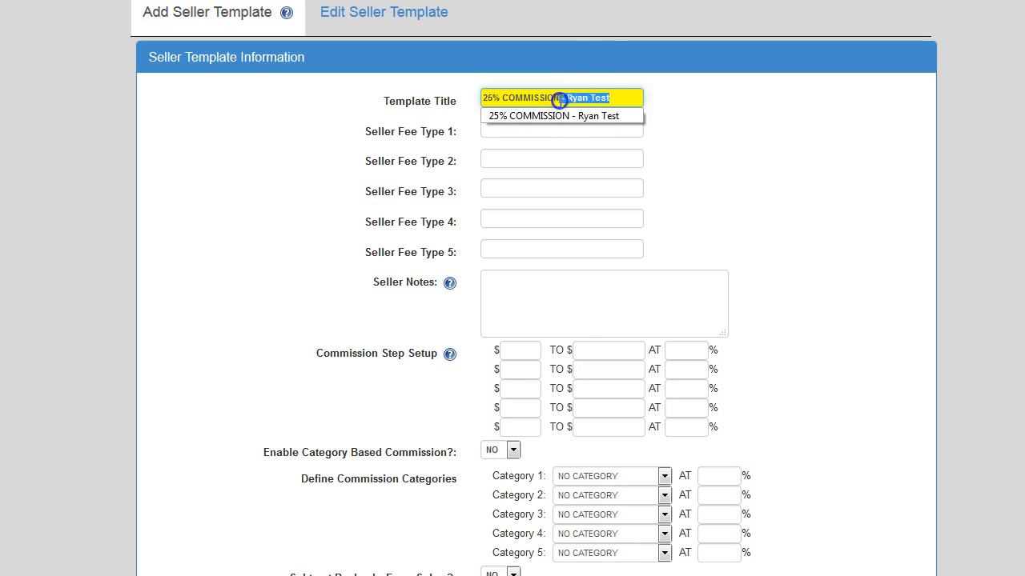
{"action": "key", "text": "BackSpace"}
- Name the template's first two seller fee types Advertising Fee and Storage Fee
{"action": "left_click", "coordinate": [532, 131]}
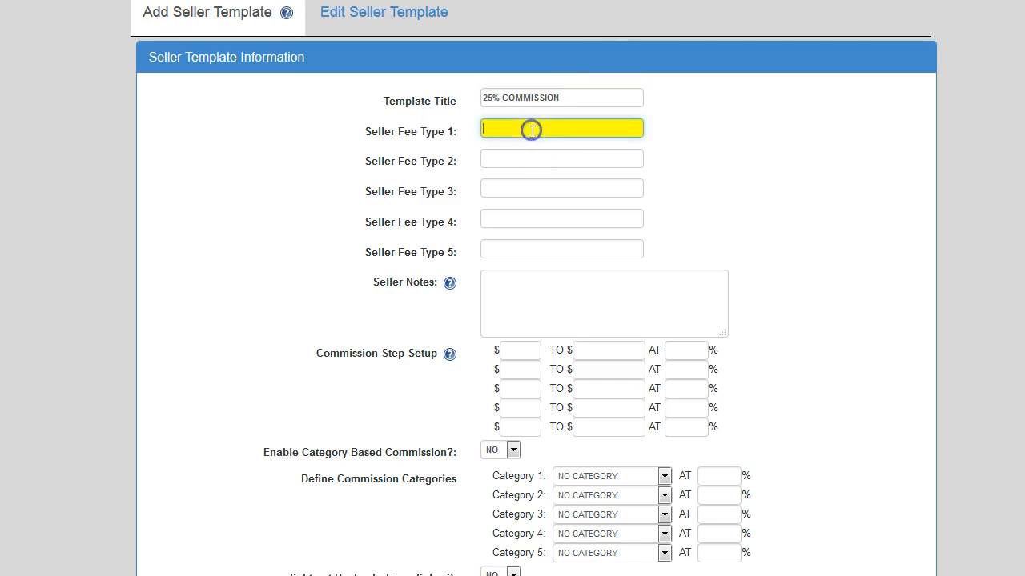
{"action": "type", "text": "Advertising Fee"}
{"action": "left_click", "coordinate": [540, 153]}
{"action": "type", "text": "Stora"}
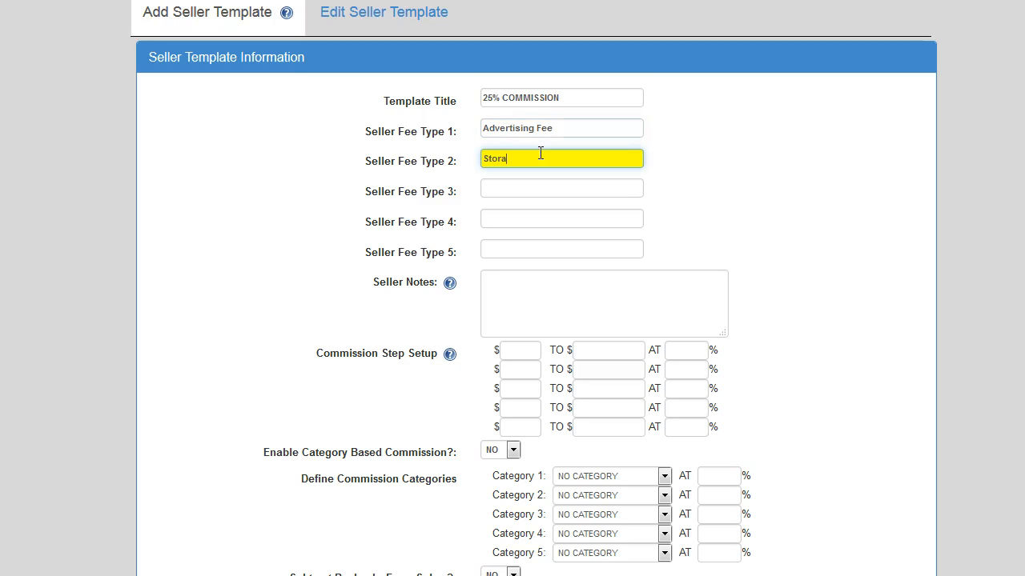
{"action": "type", "text": "ge Fee"}
- Enter the template's seller note "Keep an eye on upcoming auctions."
{"action": "key", "text": "Tab"}
{"action": "key", "text": "Tab"}
{"action": "key", "text": "Tab"}
{"action": "key", "text": "Tab"}
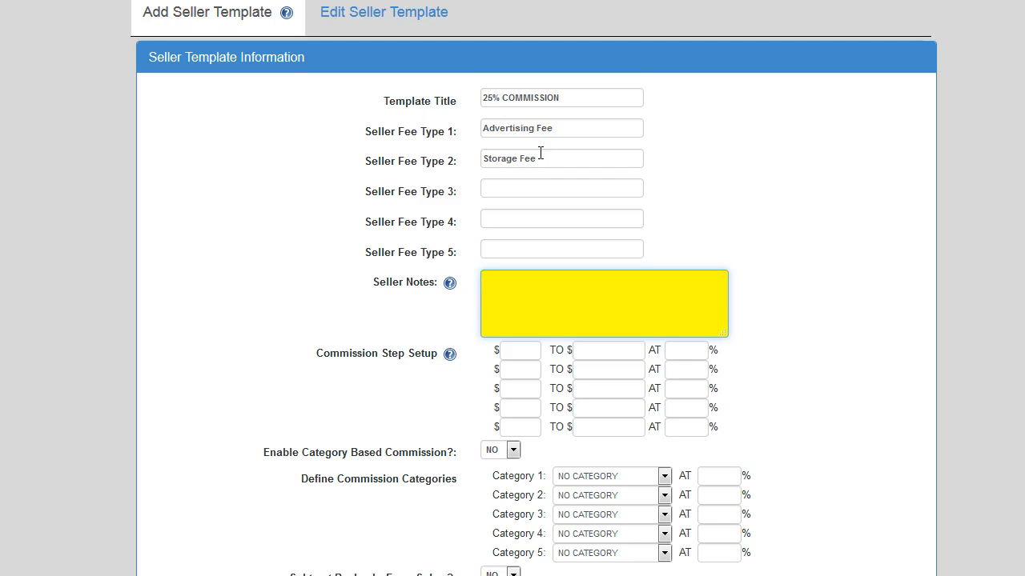
{"action": "type", "text": "Keep an eye on upcoming auctions."}
{"action": "key", "text": "Tab"}
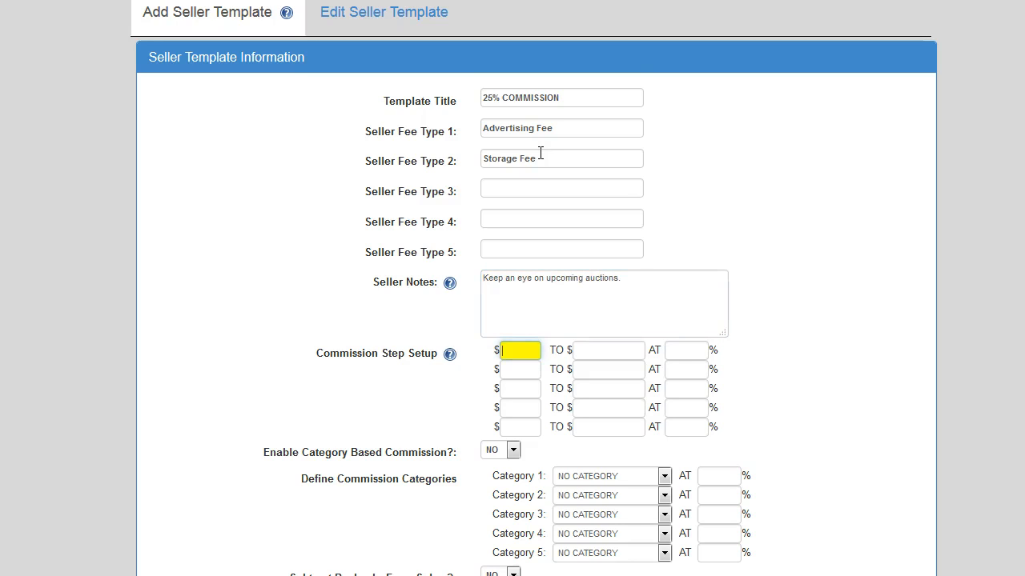
- Set the template's first commission step to $0 to $5 at 25%
{"action": "type", "text": "0"}
{"action": "key", "text": "Tab"}
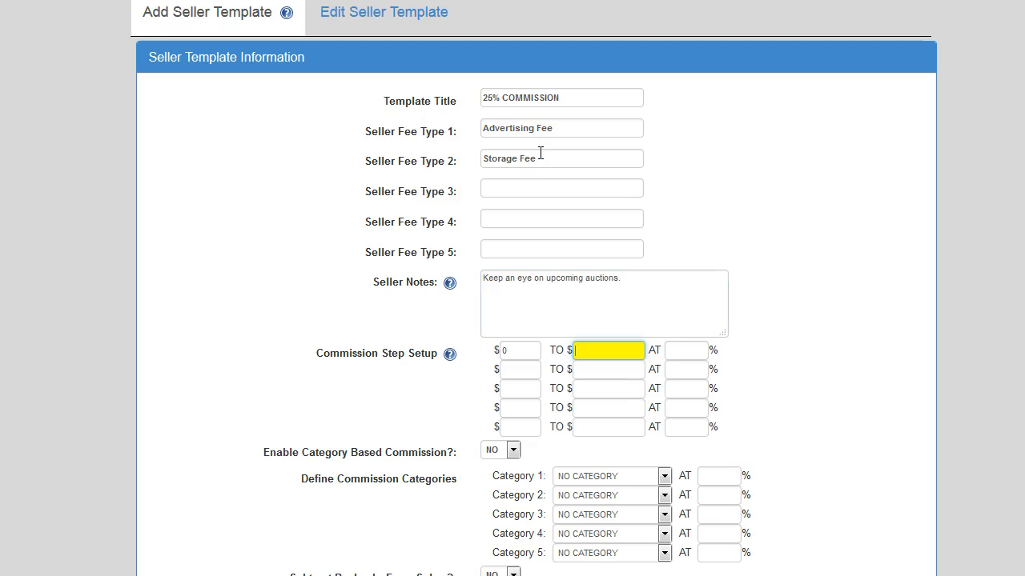
{"action": "type", "text": "5"}
{"action": "key", "text": "Tab"}
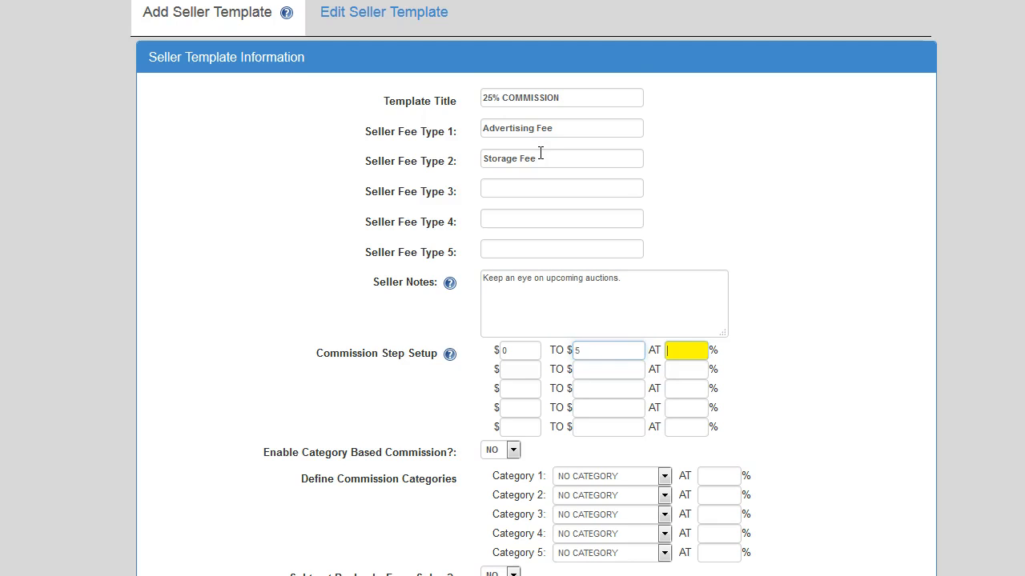
{"action": "type", "text": "25"}
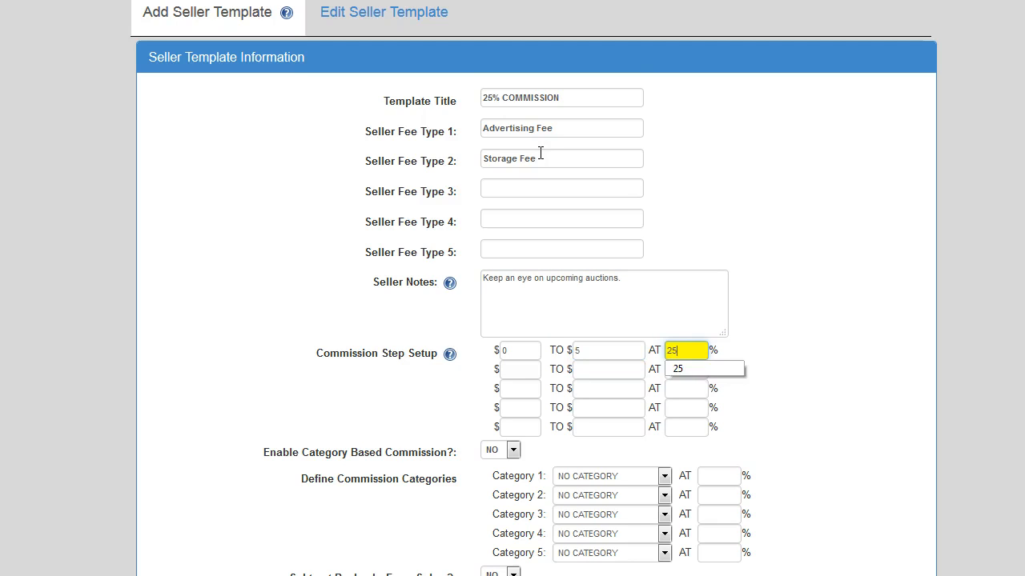
- Set the second commission step to $5.01 to $9999999 at 10%
{"action": "key", "text": "Tab"}
{"action": "type", "text": "5.01"}
{"action": "key", "text": "Tab"}
{"action": "type", "text": "9999999"}
{"action": "key", "text": "Tab"}
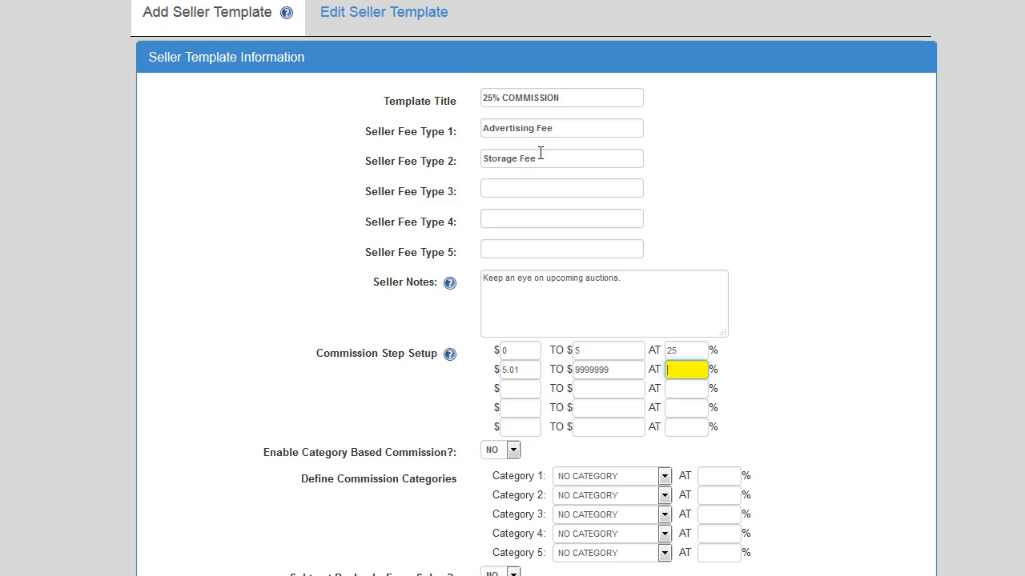
{"action": "type", "text": "10"}
- Check the category commission and buyback options, leave them at their defaults, and add the template
{"action": "scroll", "coordinate": [543, 245], "scroll_direction": "down", "scroll_amount": 3}
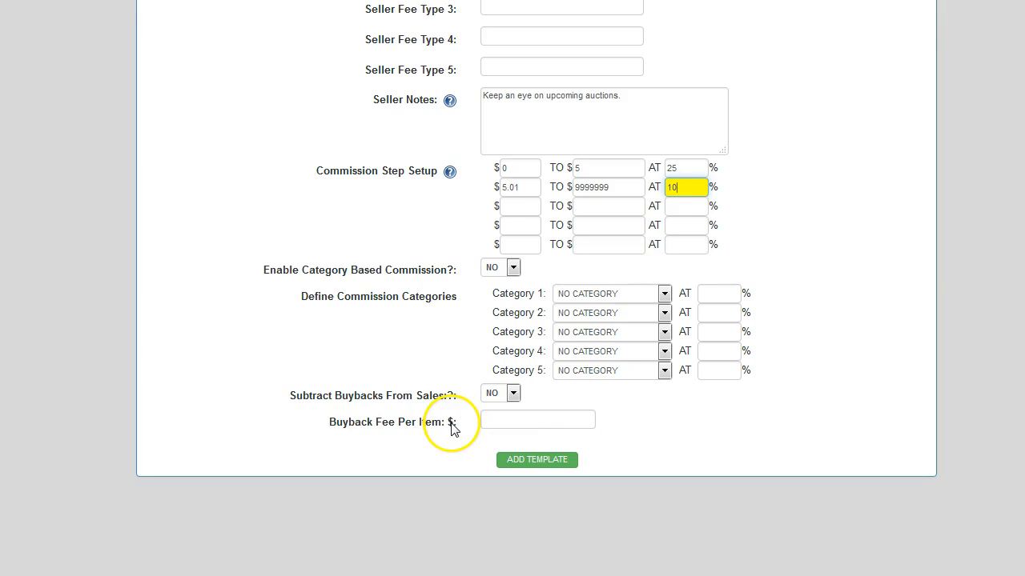
{"action": "scroll", "coordinate": [672, 444], "scroll_direction": "up", "scroll_amount": 1}
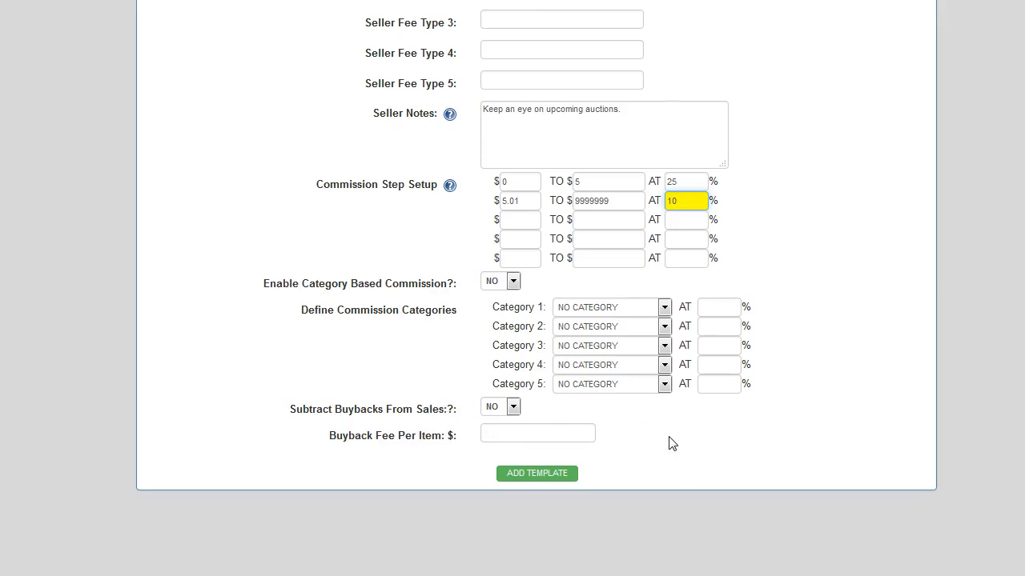
{"action": "scroll", "coordinate": [674, 444], "scroll_direction": "down", "scroll_amount": 1}
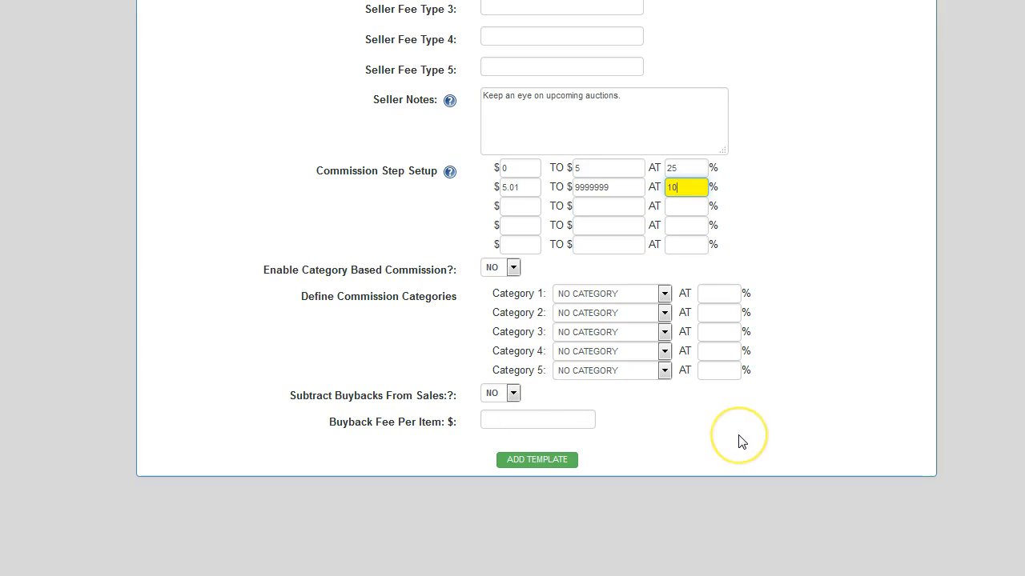
{"action": "scroll", "coordinate": [738, 441], "scroll_direction": "up", "scroll_amount": 2}
{"action": "scroll", "coordinate": [738, 449], "scroll_direction": "down", "scroll_amount": 2}
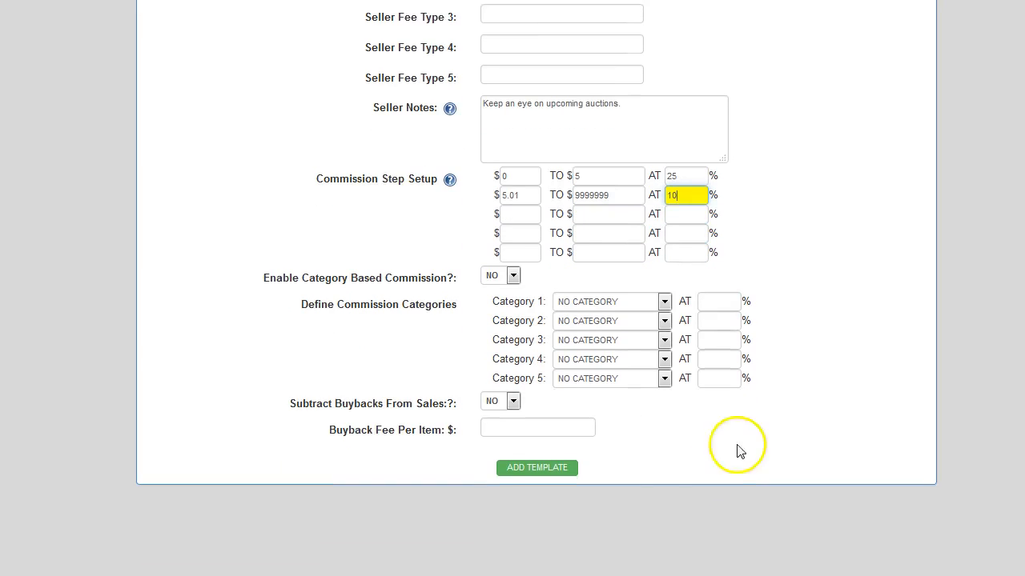
{"action": "left_click", "coordinate": [522, 462]}
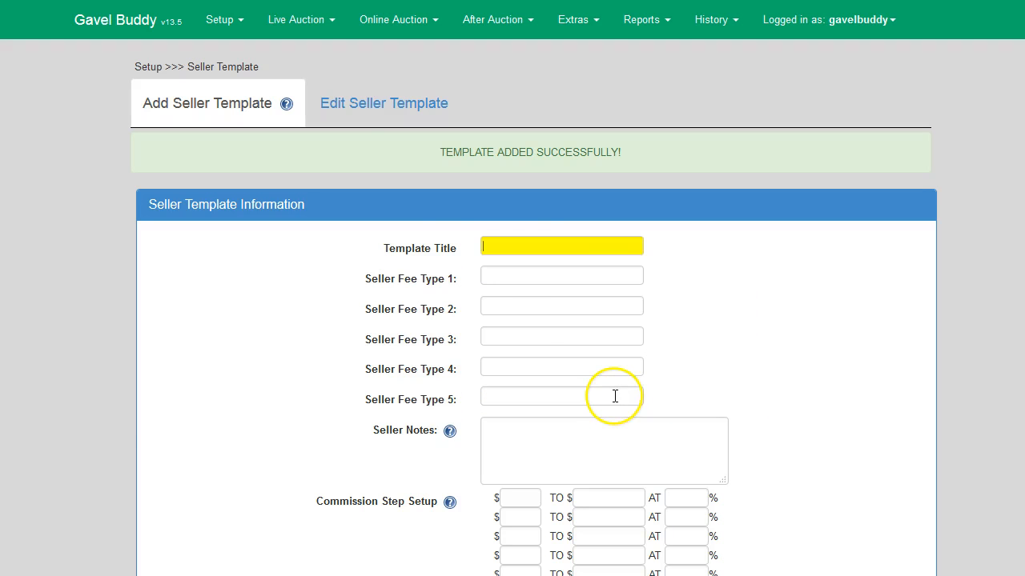
- Open the existing 25% COMMISSION seller template, review its notes, commission steps and buyback settings, and close it without changes
{"action": "left_click", "coordinate": [362, 112]}
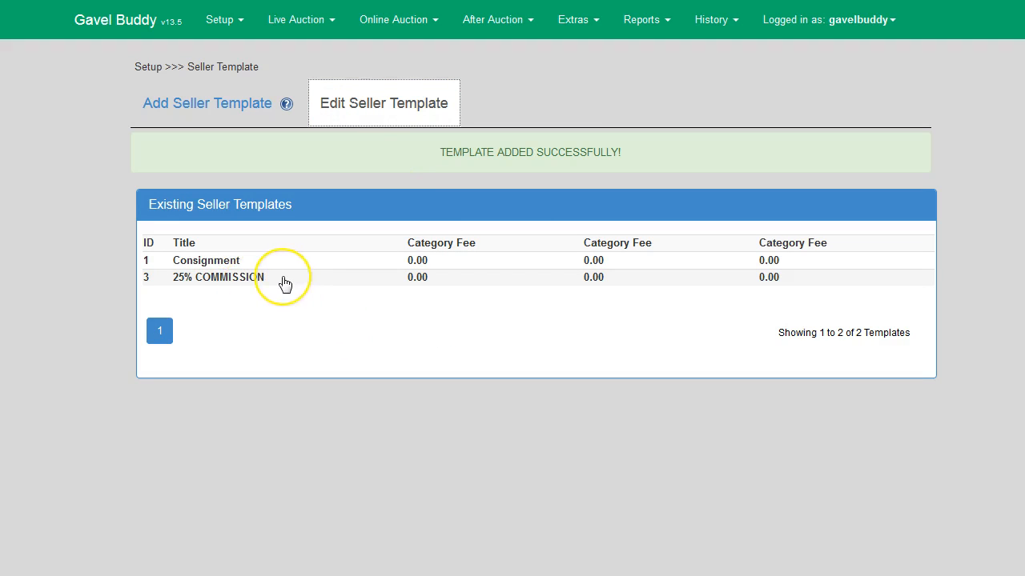
{"action": "left_click", "coordinate": [285, 280]}
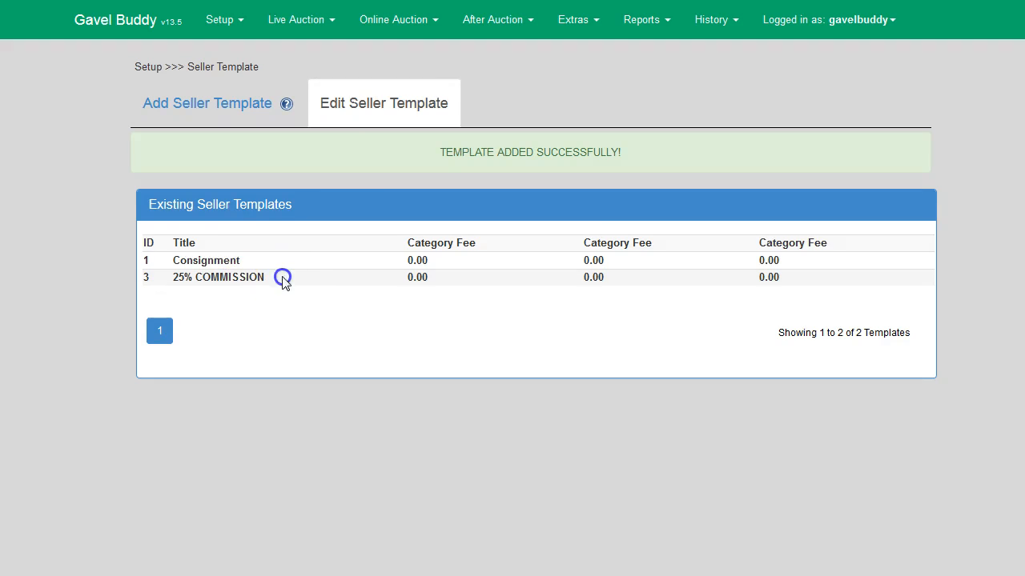
{"action": "scroll", "coordinate": [555, 293], "scroll_direction": "down", "scroll_amount": 2}
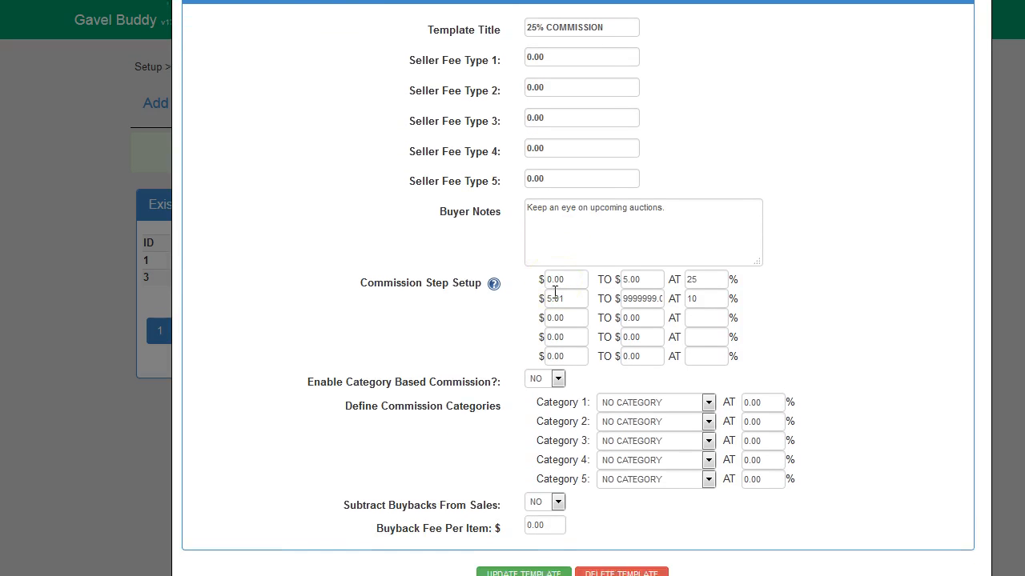
{"action": "scroll", "coordinate": [638, 301], "scroll_direction": "up", "scroll_amount": 2}
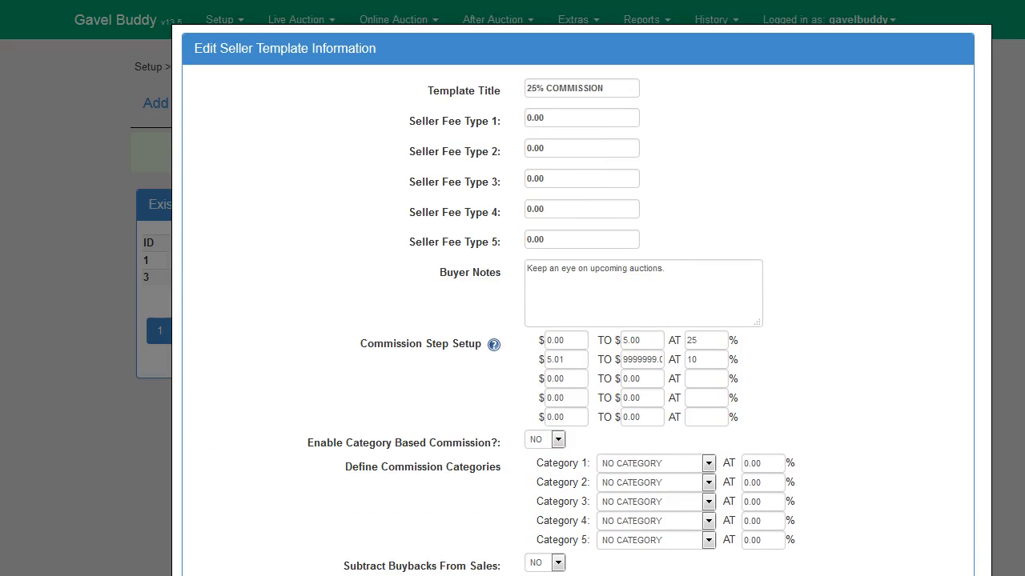
{"action": "left_click", "coordinate": [85, 291]}
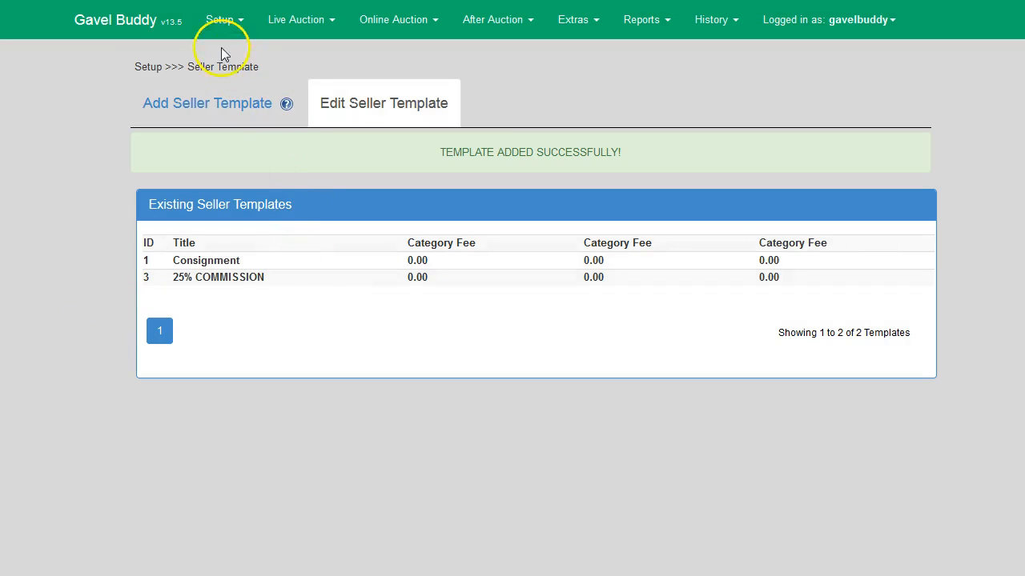
- Start a new seller record and enter the seller's first and last name
{"action": "left_click", "coordinate": [228, 22]}
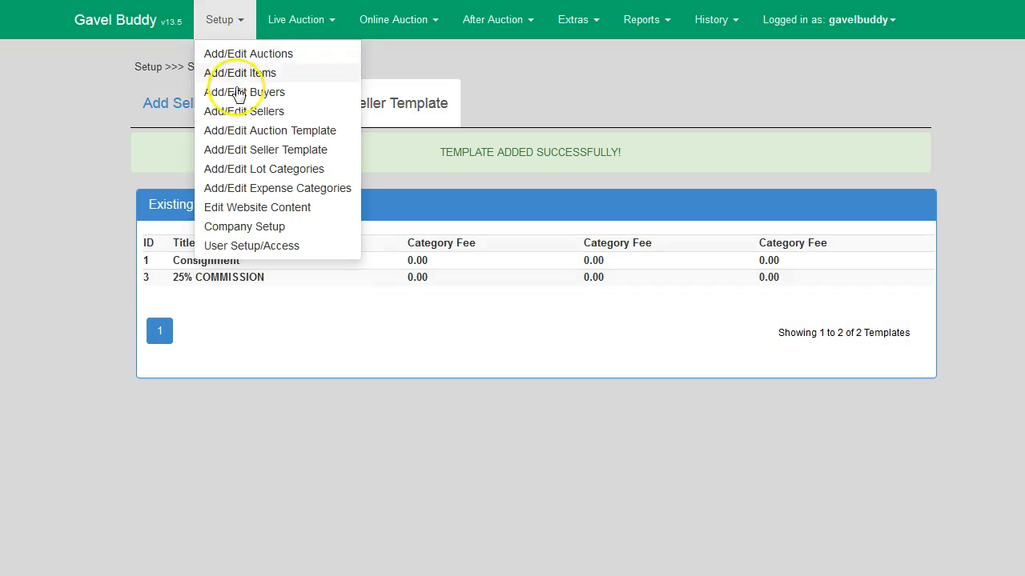
{"action": "left_click", "coordinate": [240, 117]}
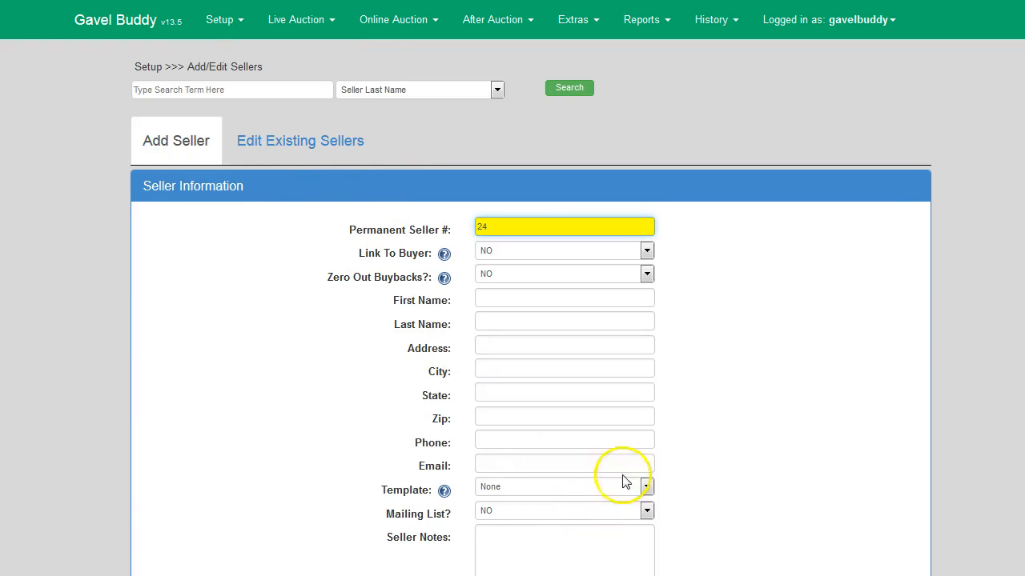
{"action": "left_click", "coordinate": [521, 296]}
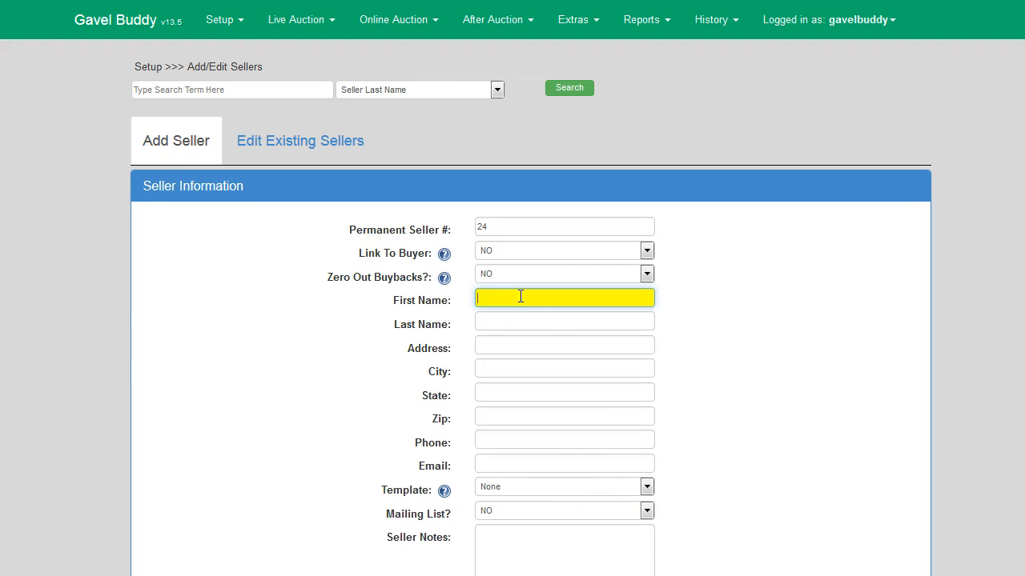
{"action": "type", "text": "Gavel"}
{"action": "key", "text": "Tab"}
{"action": "type", "text": "Buddy"}
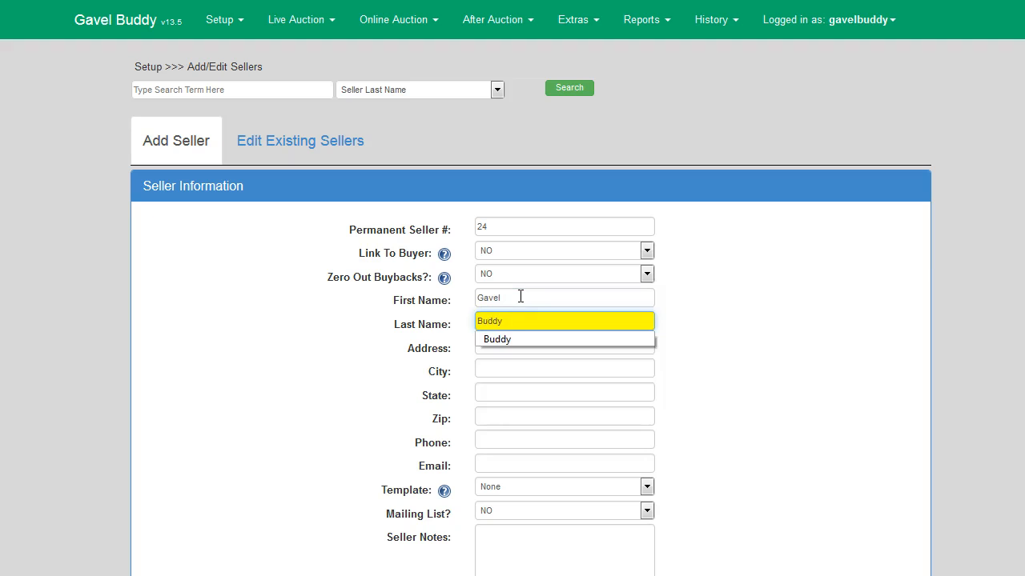
- Assign the 25% COMMISSION template to the new seller and look over the rest of the seller form
{"action": "left_click", "coordinate": [644, 488]}
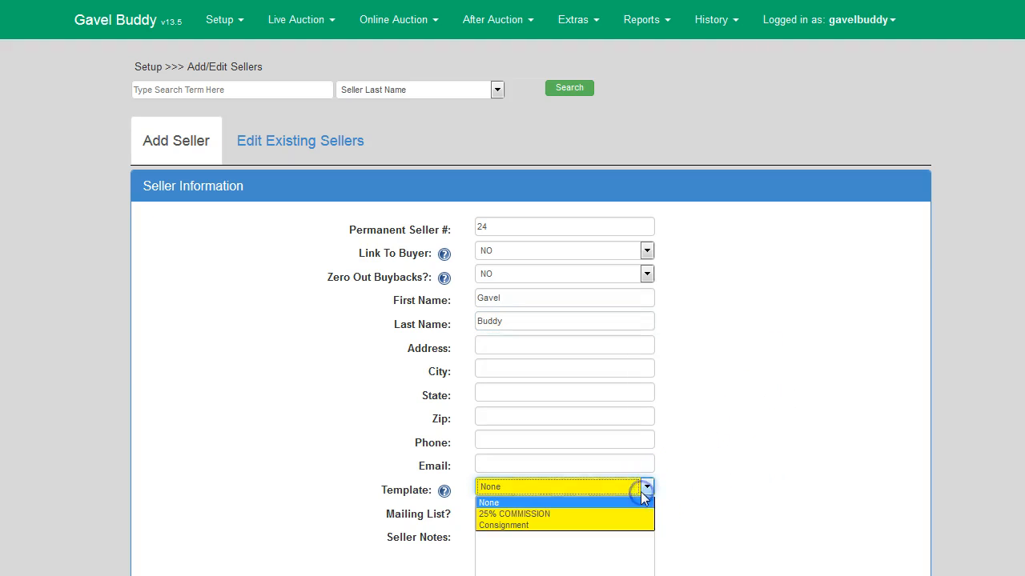
{"action": "left_click", "coordinate": [543, 515]}
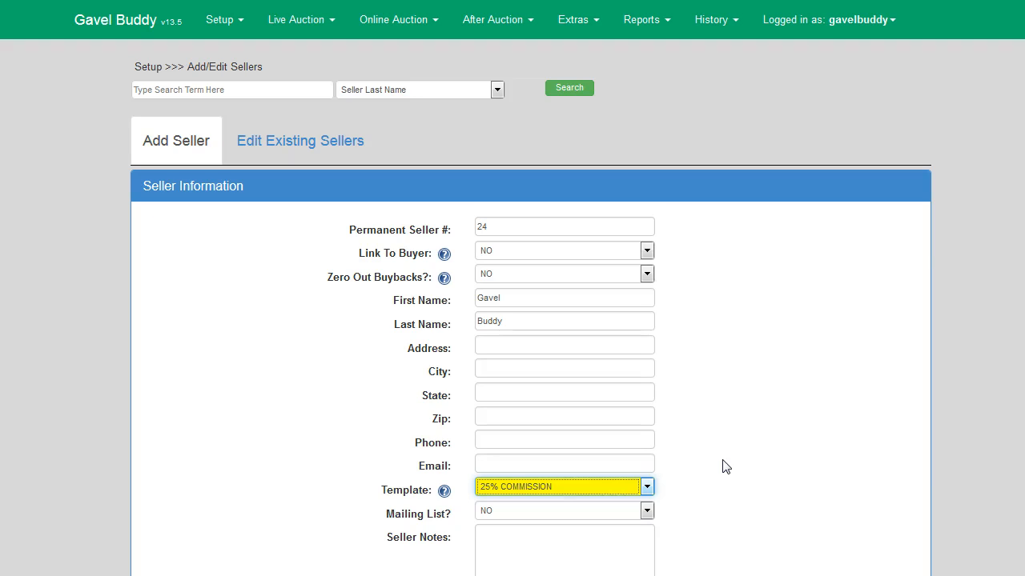
{"action": "left_click", "coordinate": [789, 392]}
{"action": "scroll", "coordinate": [789, 397], "scroll_direction": "down", "scroll_amount": 2}
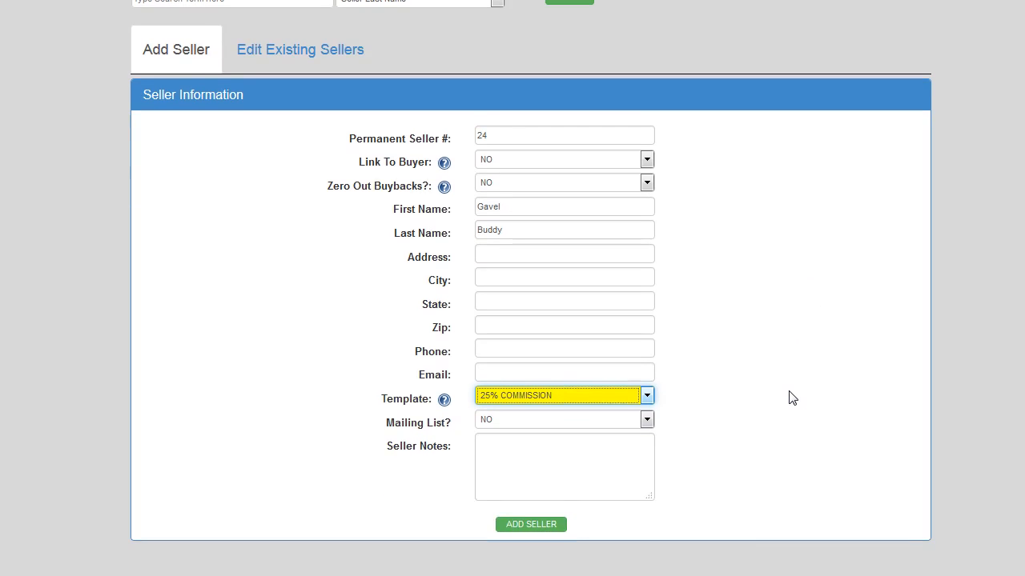
{"action": "scroll", "coordinate": [789, 398], "scroll_direction": "up", "scroll_amount": 2}
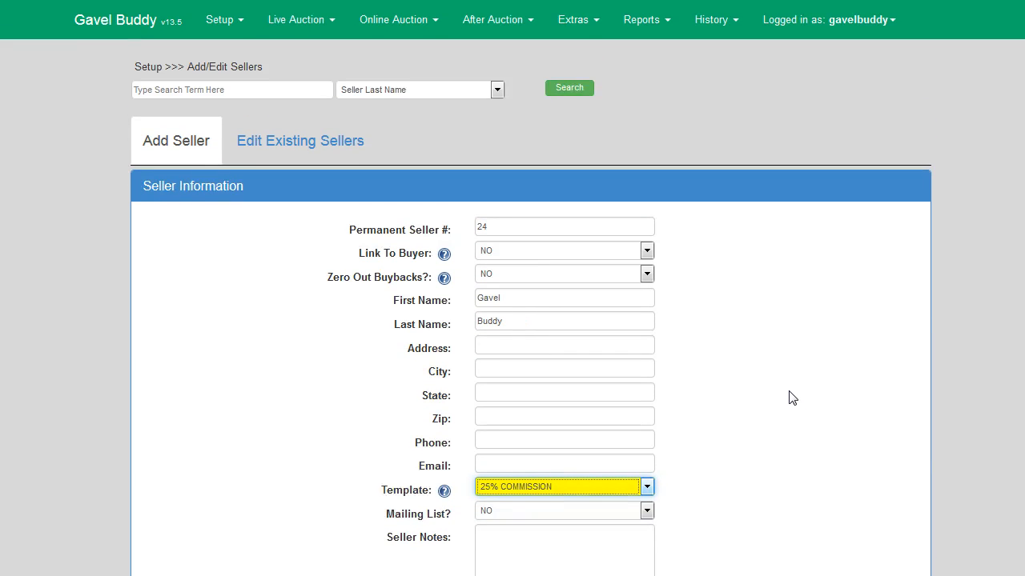